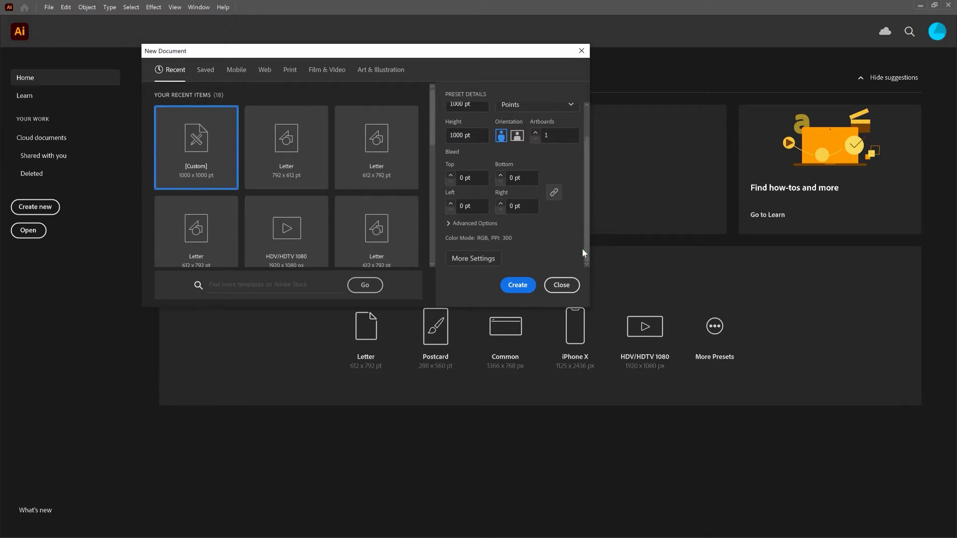
# - Create the custom 1000 x 1000 pt document with the colour mode set to RGB Color in the advanced options
pyautogui.click(448, 224)
pyautogui.scroll(-2, 447, 227)
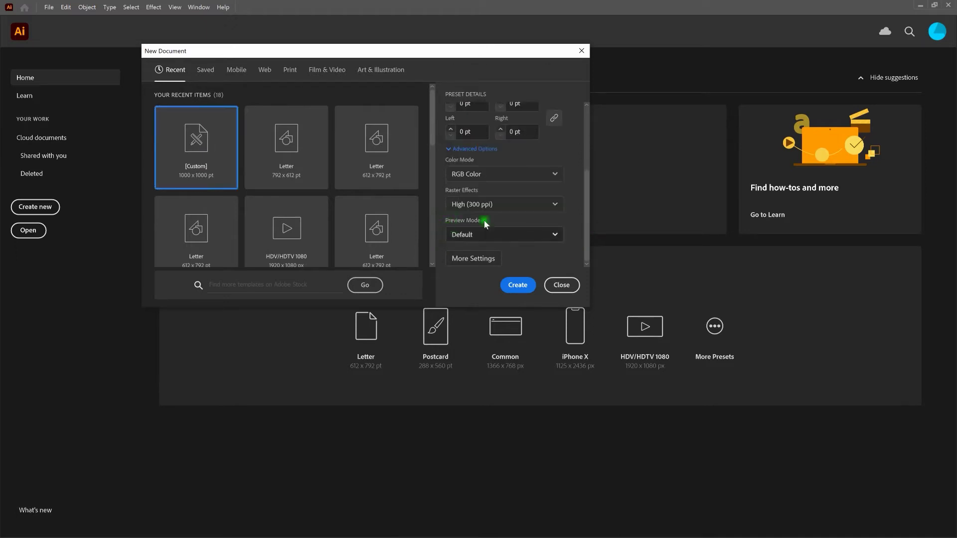
pyautogui.click(525, 174)
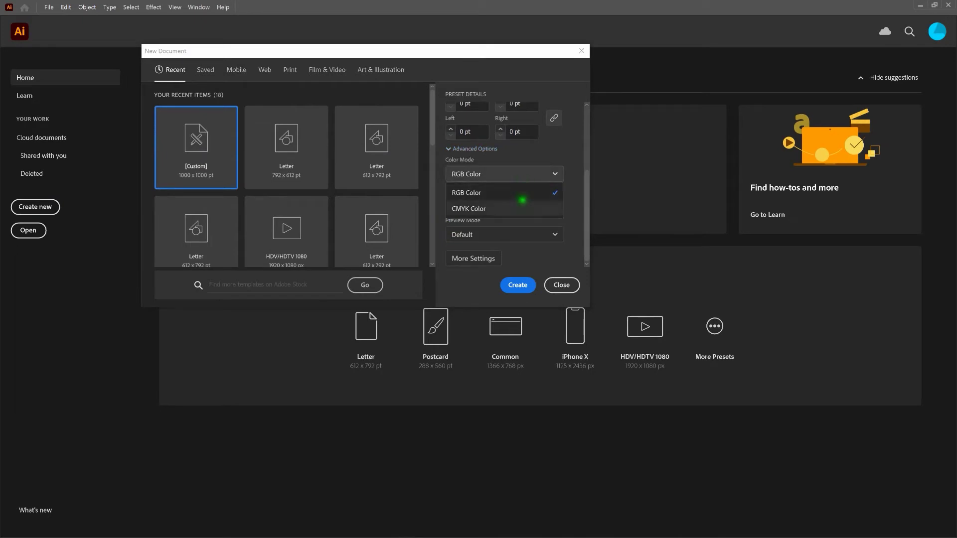
pyautogui.click(522, 195)
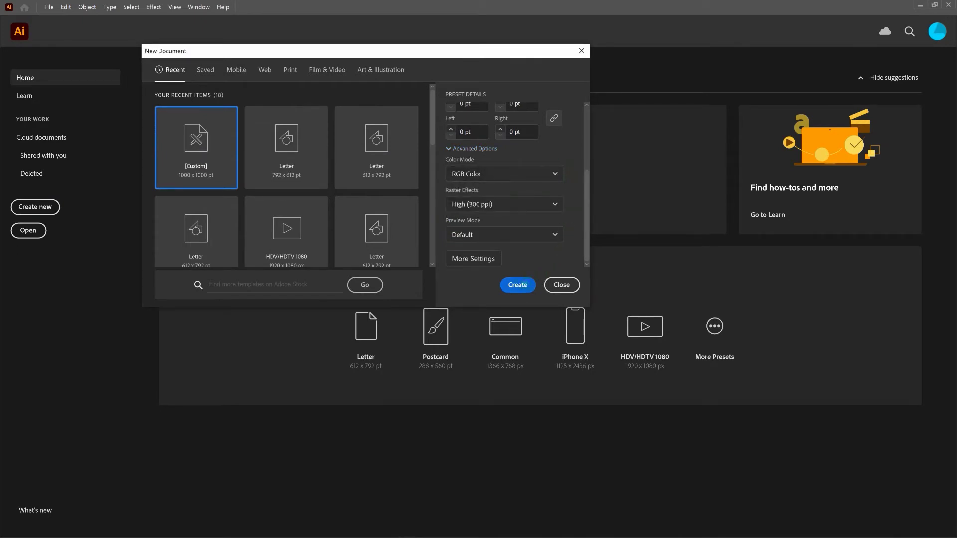
pyautogui.click(517, 285)
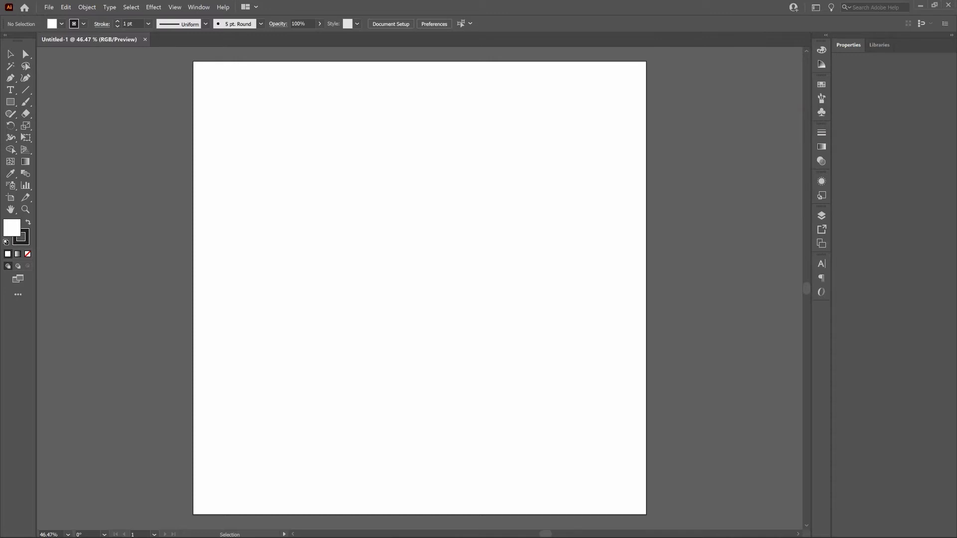
# - Check which workspace is active and whether Smart Guides are enabled
pyautogui.click(816, 7)
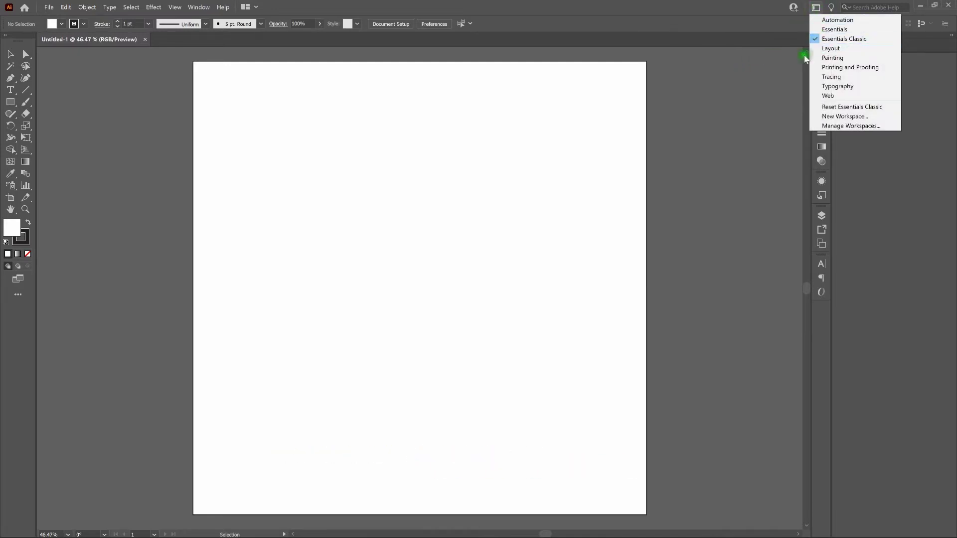
pyautogui.click(773, 89)
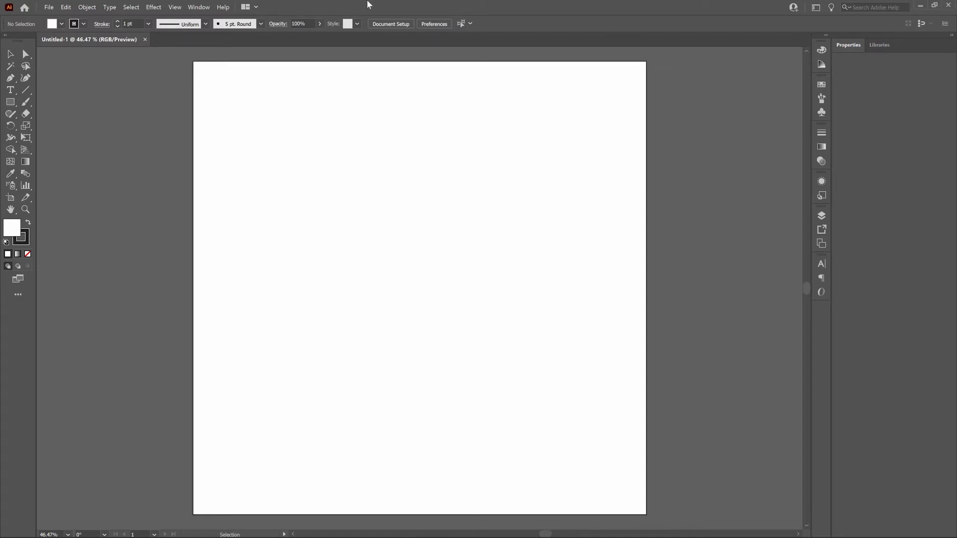
pyautogui.click(175, 6)
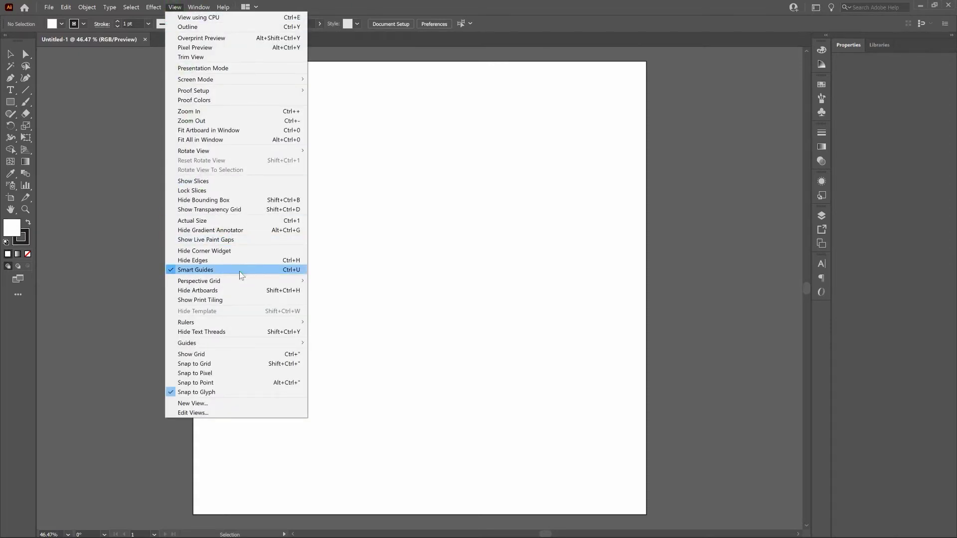
pyautogui.hotkey('ctrl', 'u')
pyautogui.click(499, 6)
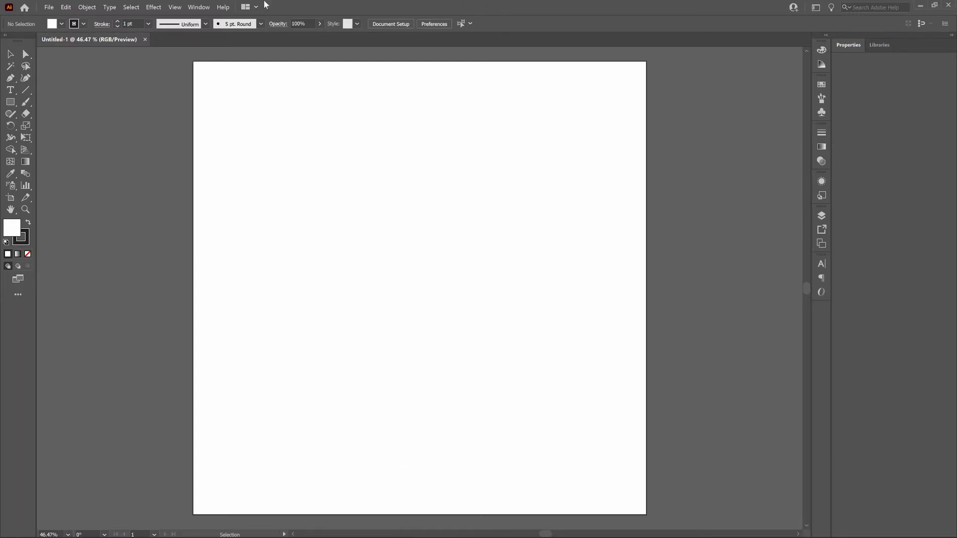
# - Place Olive_Garden-Logo.png on the artboard at its original size without linking it
pyautogui.click(49, 7)
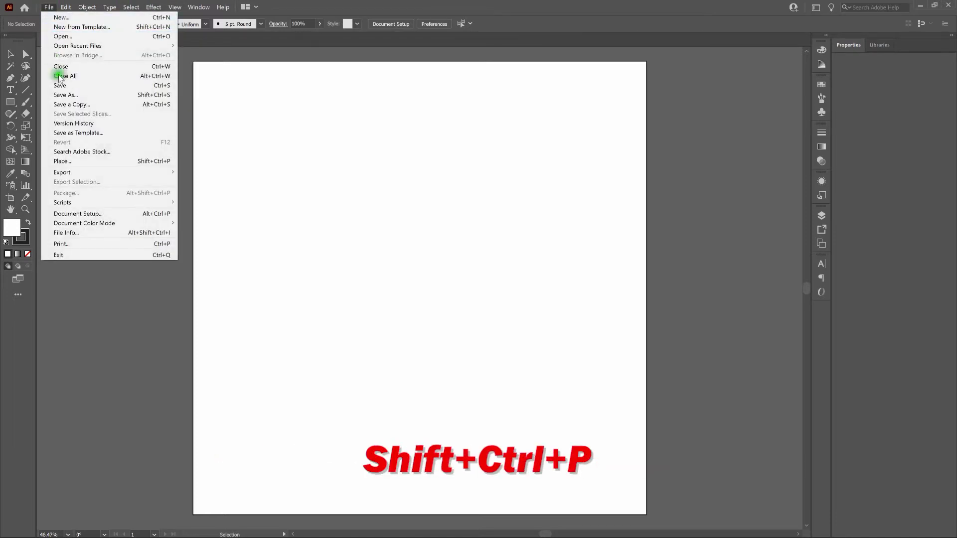
pyautogui.click(85, 160)
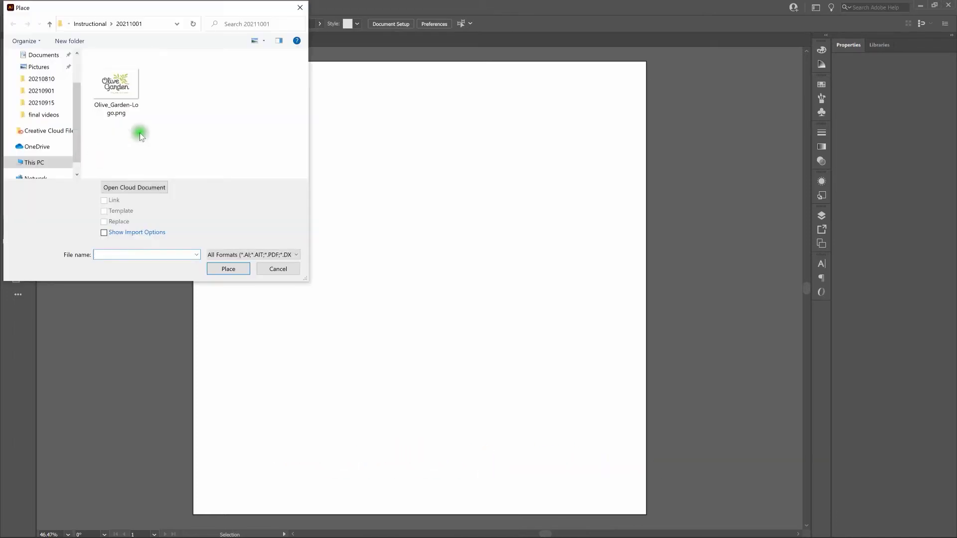
pyautogui.click(118, 89)
pyautogui.click(227, 269)
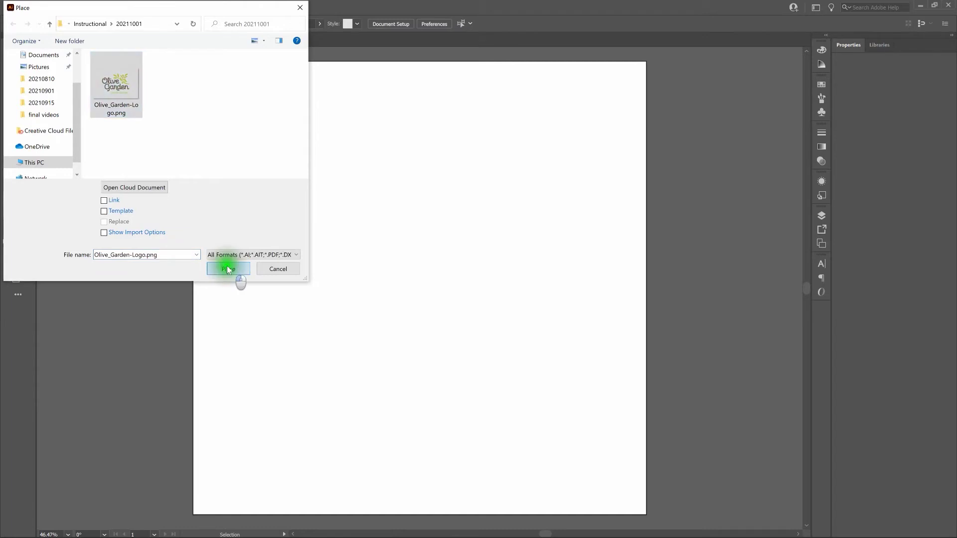
pyautogui.click(261, 157)
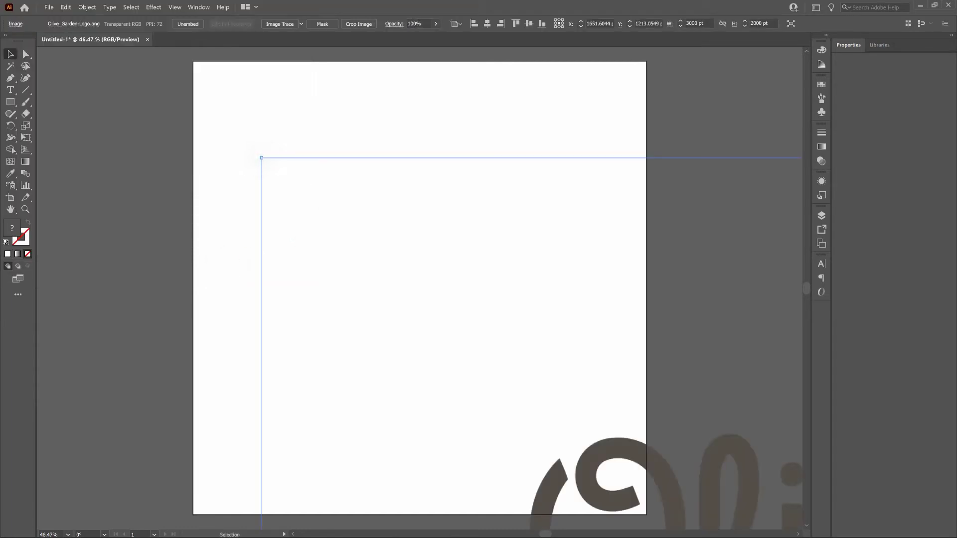
# - Center the placed logo horizontally and vertically on the artboard and scale it uniformly to 25%
pyautogui.click(487, 24)
pyautogui.click(528, 24)
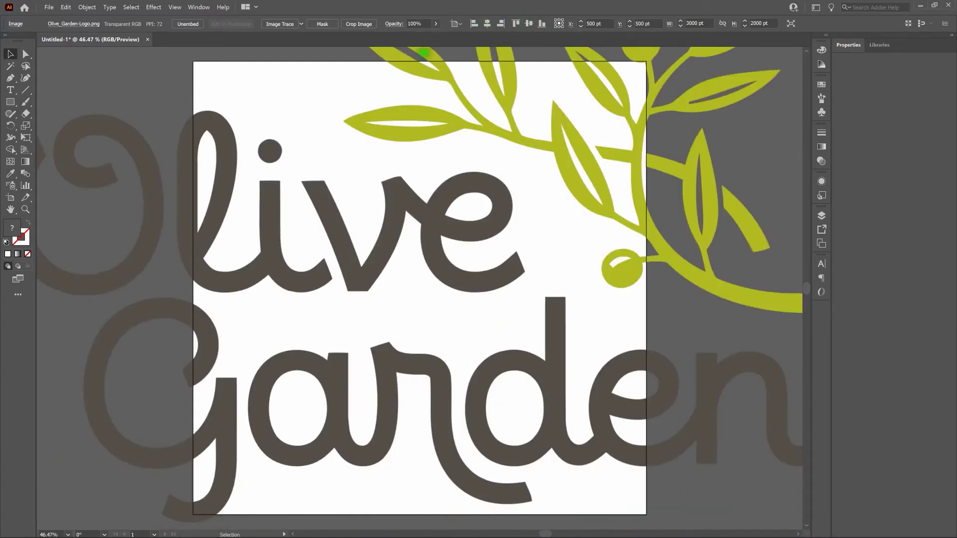
pyautogui.click(26, 127)
pyautogui.doubleClick(27, 127)
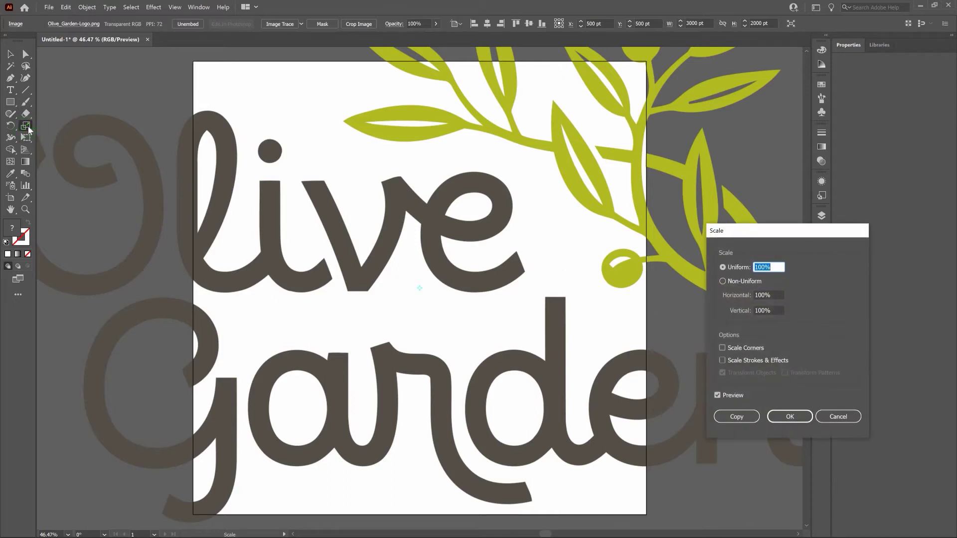
pyautogui.write('25')
pyautogui.press('Return')
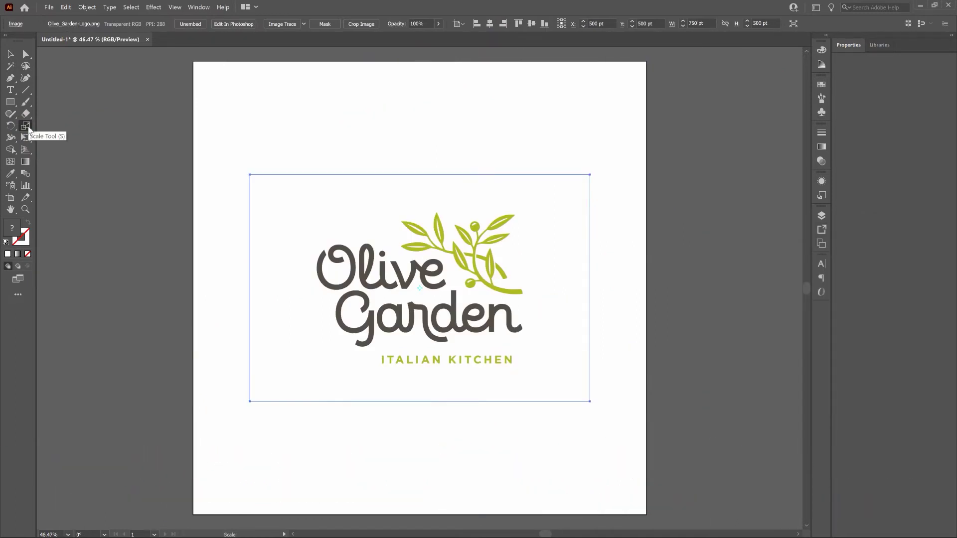
# - Move the logo straight up to the upper part of the artboard and lock it in place
pyautogui.click(10, 54)
pyautogui.moveTo(420, 274); pyautogui.dragTo(421, 143)
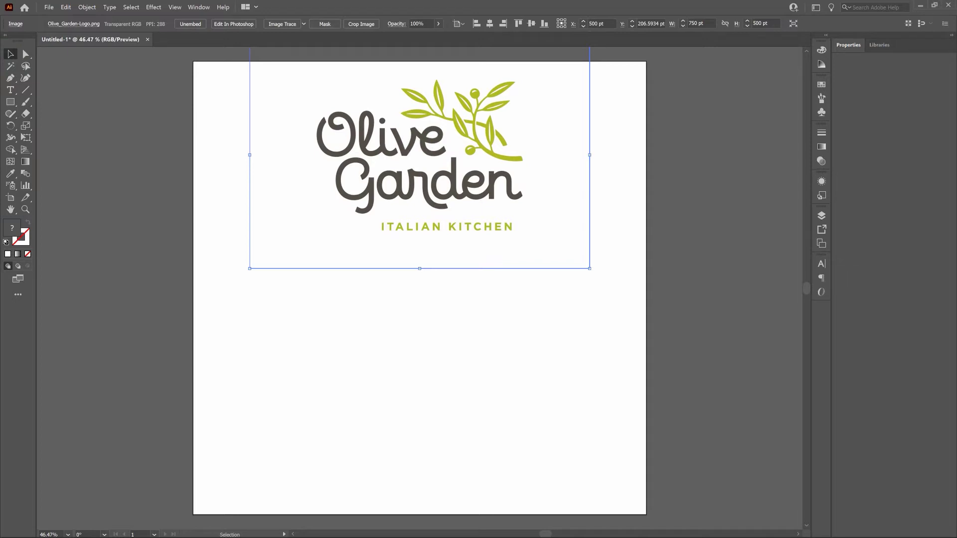
pyautogui.click(88, 7)
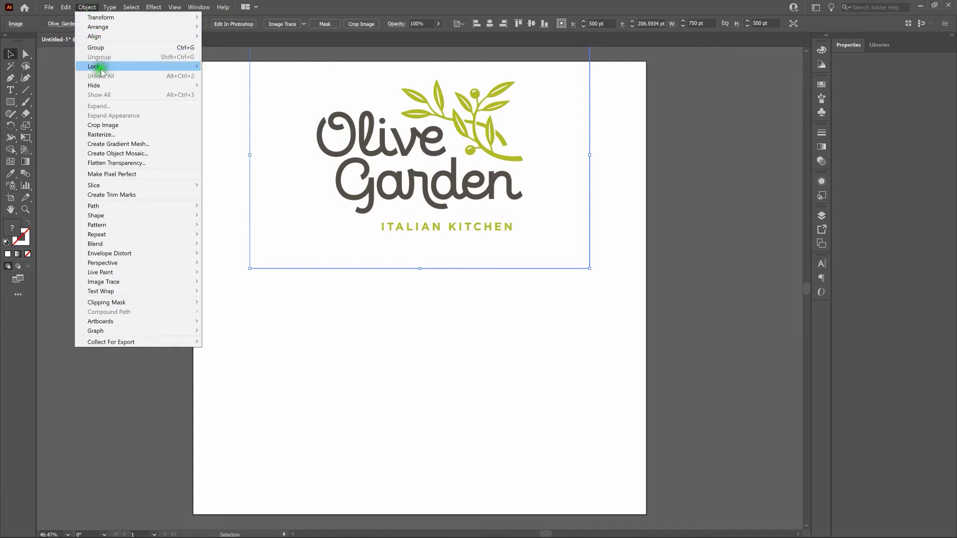
pyautogui.moveTo(100, 66)
pyautogui.click(222, 66)
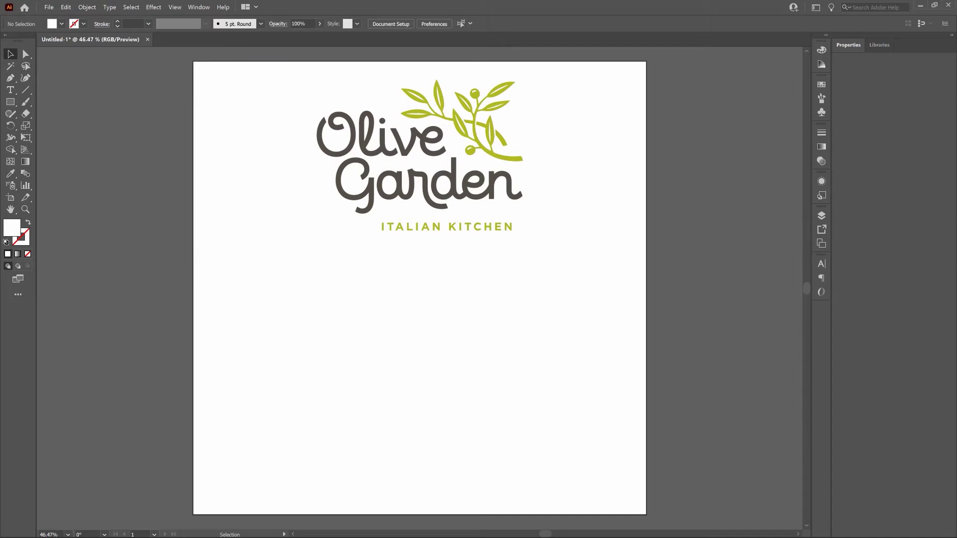
# - Examine the logo up close, and bring it into view together with the empty area beneath it
pyautogui.press('a')
pyautogui.hotkey('ctrl', '+')
pyautogui.hotkey('ctrl', '+')
pyautogui.hotkey('ctrl', '+')
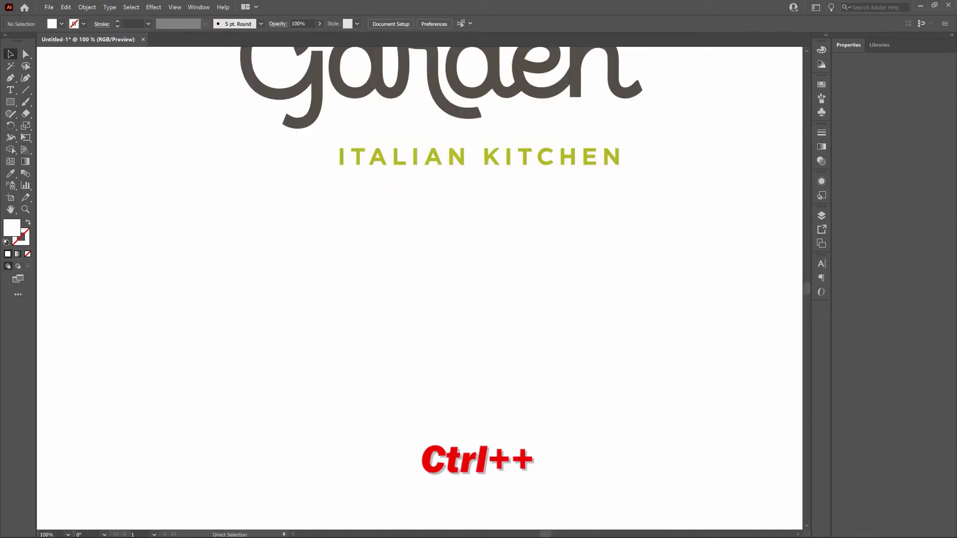
pyautogui.moveTo(427, 310); pyautogui.dragTo(416, 503)
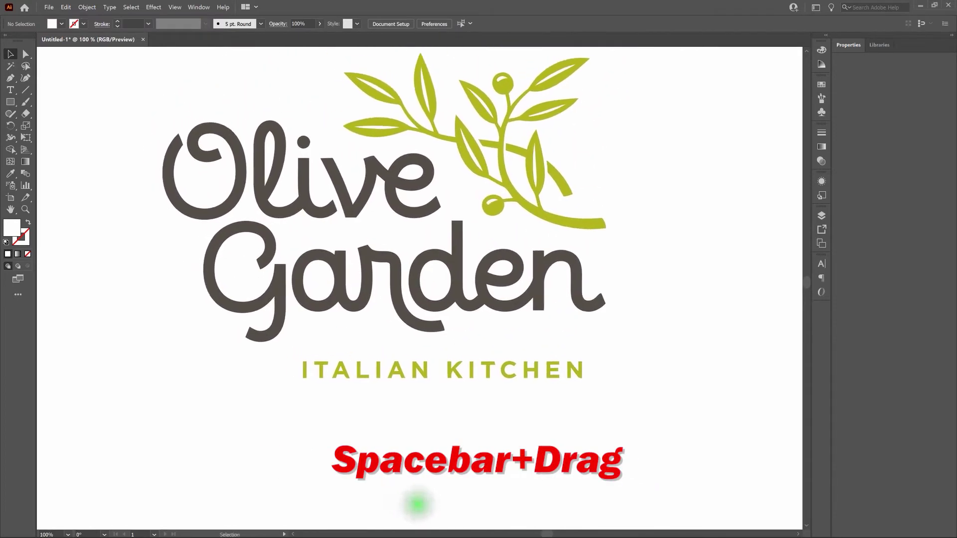
pyautogui.hotkey('ctrl', '-')
pyautogui.scroll(1, 495, 442)
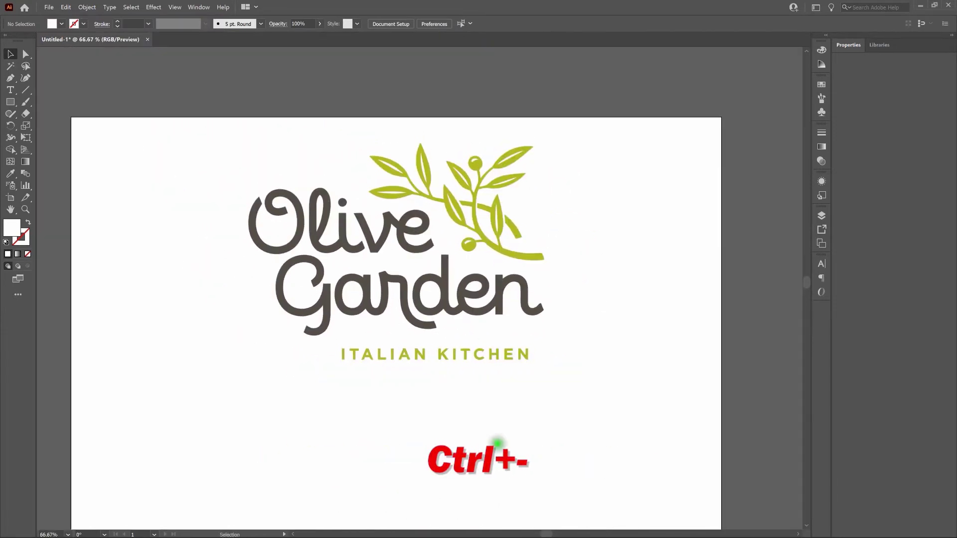
pyautogui.scroll(-2, 495, 442)
pyautogui.scroll(-4, 495, 442)
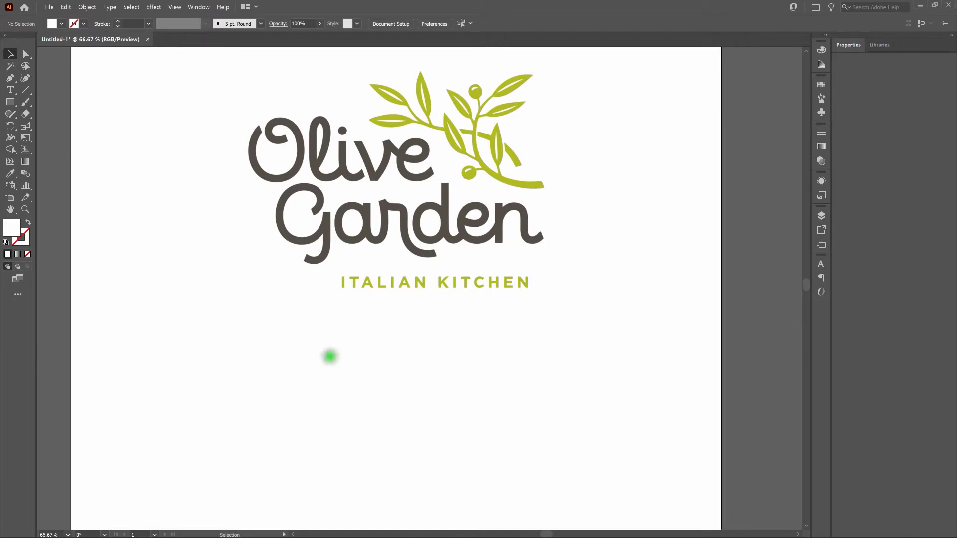
# - Draw an open C-shaped curve with three anchor points beneath the logo using the Pen tool, with vertical handles on the middle point
pyautogui.press('p')
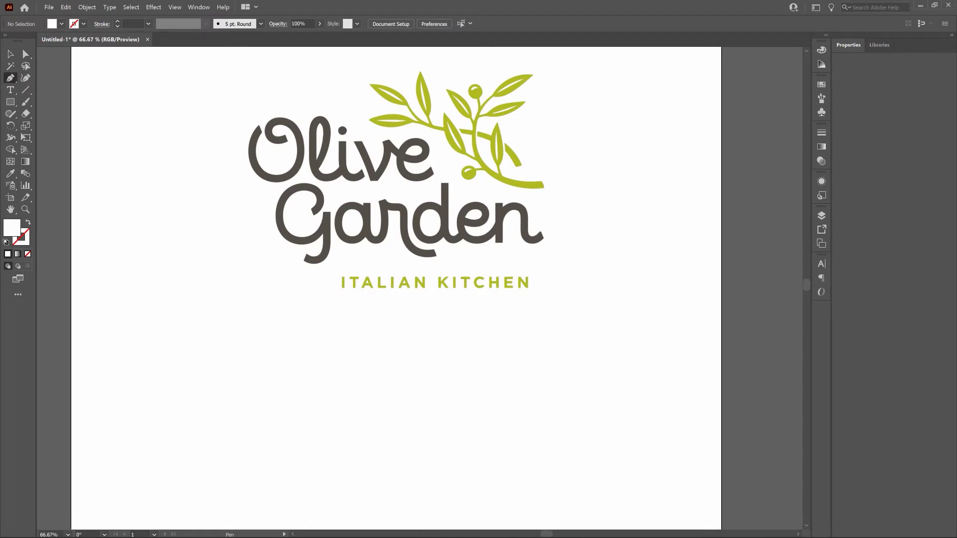
pyautogui.click(552, 445)
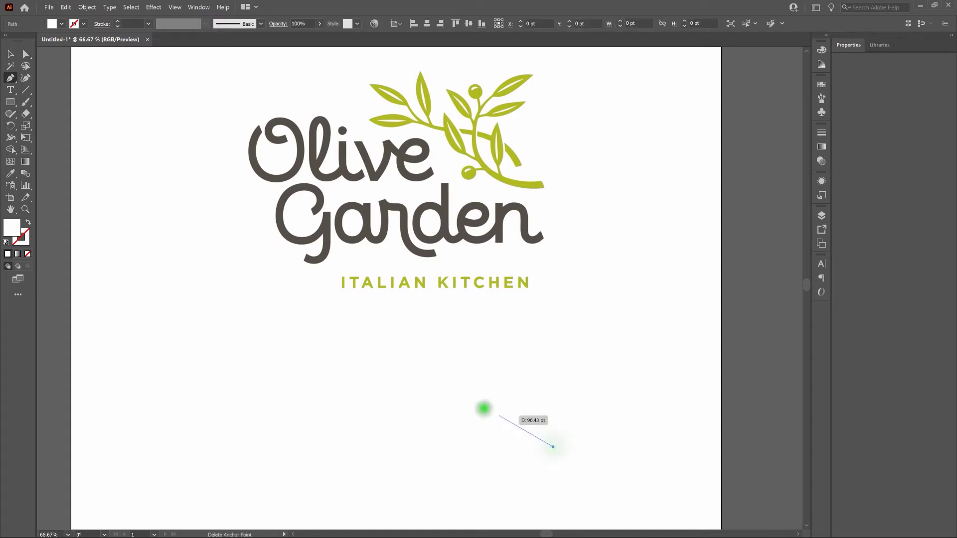
pyautogui.moveTo(476, 396); pyautogui.dragTo(477, 342)
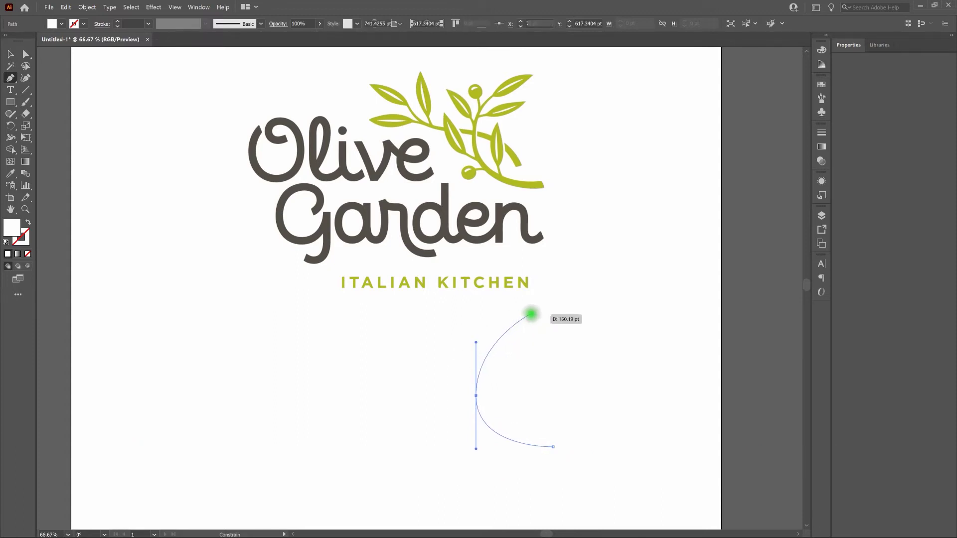
pyautogui.click(531, 313)
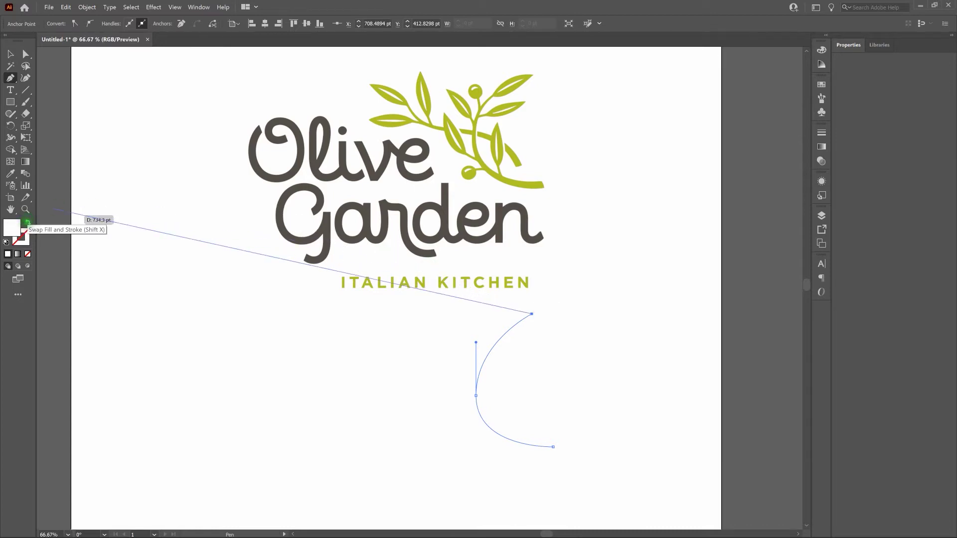
# - Swap the curve's fill and stroke, set the stroke colour to olive green aec602, and finish the path with the Selection tool
pyautogui.click(28, 223)
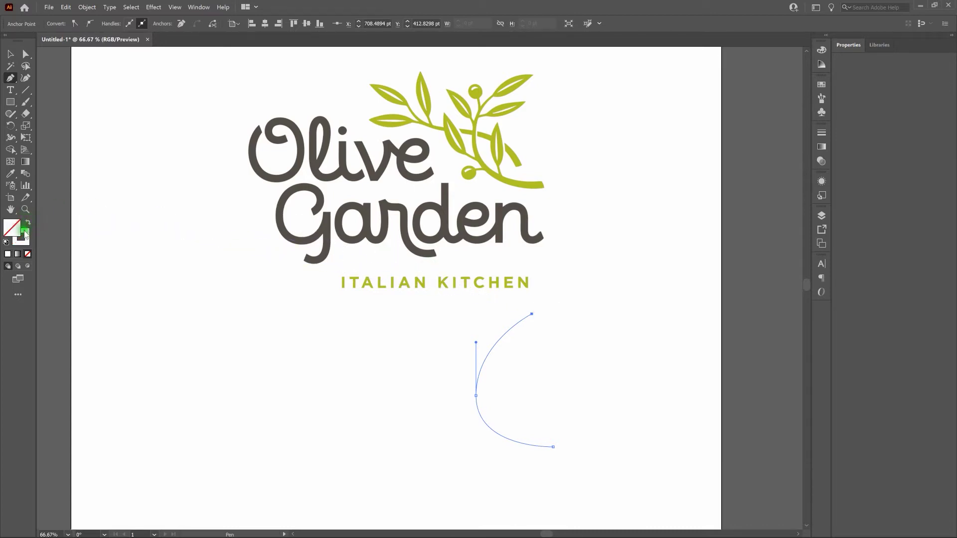
pyautogui.doubleClick(22, 236)
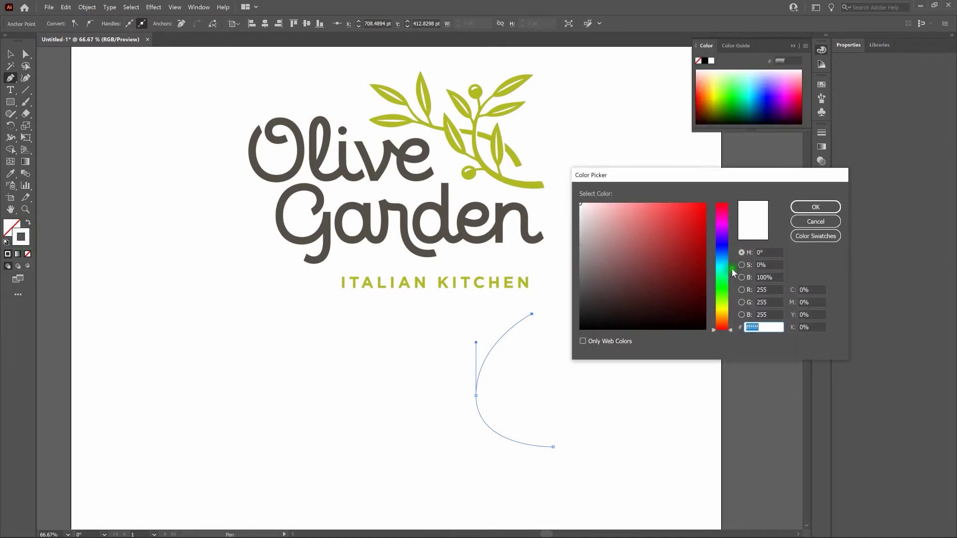
pyautogui.click(726, 302)
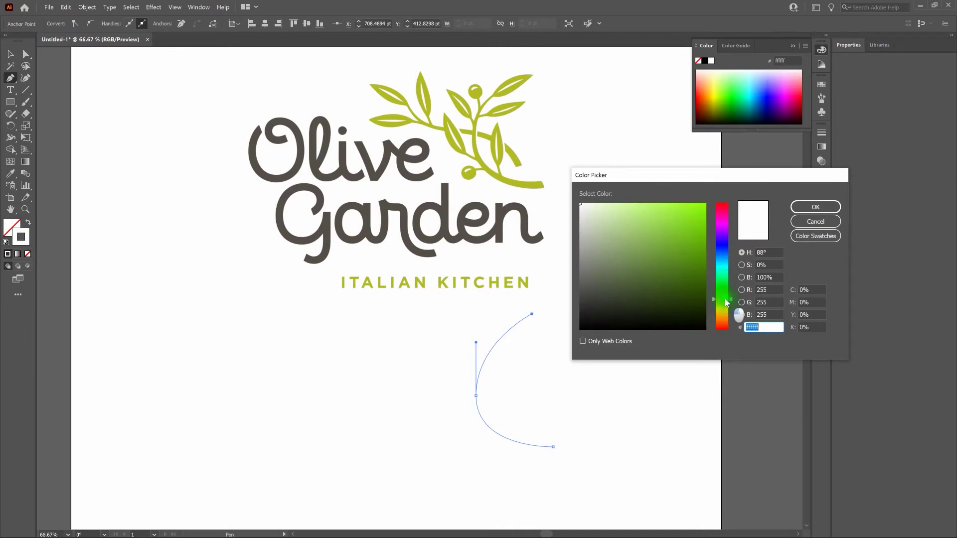
pyautogui.moveTo(723, 301); pyautogui.dragTo(724, 303)
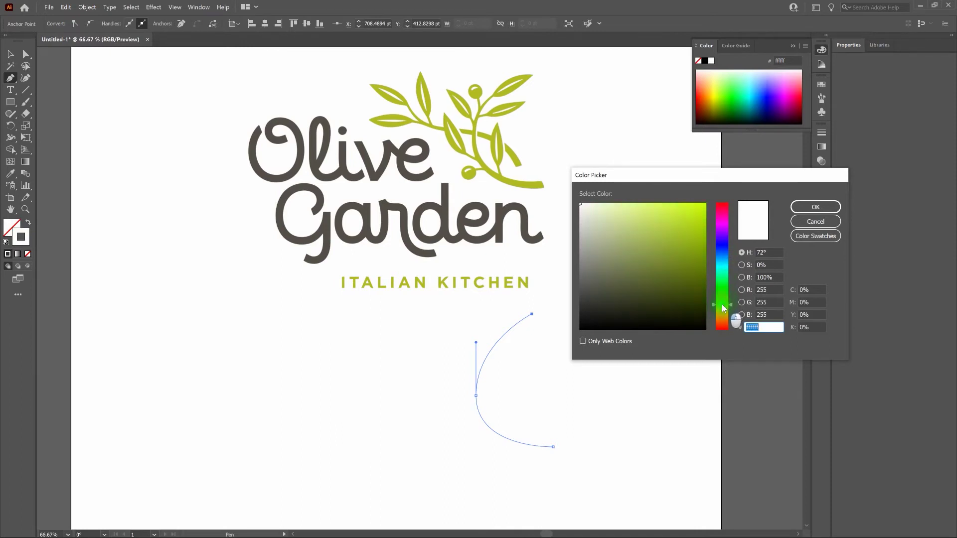
pyautogui.moveTo(723, 303); pyautogui.dragTo(732, 307)
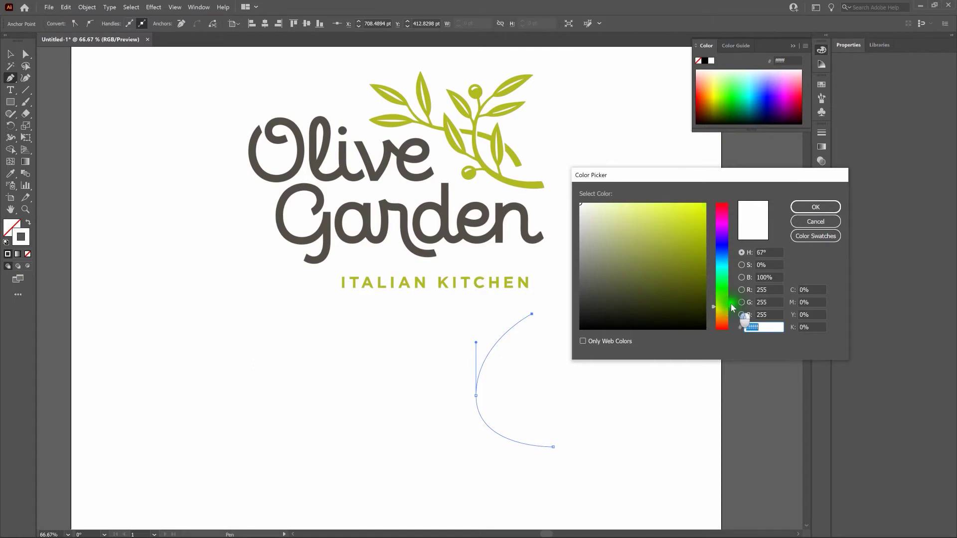
pyautogui.moveTo(731, 307); pyautogui.dragTo(731, 306)
pyautogui.click(703, 231)
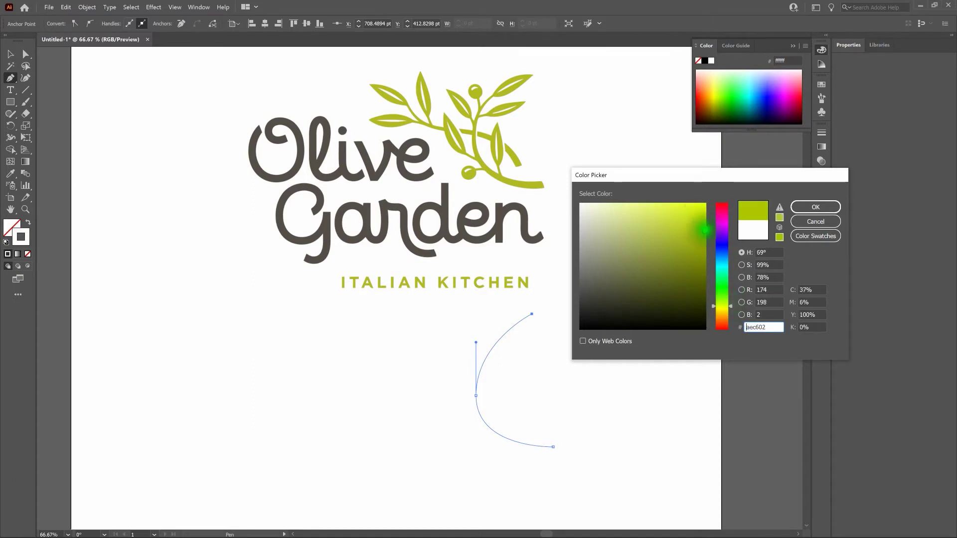
pyautogui.click(815, 208)
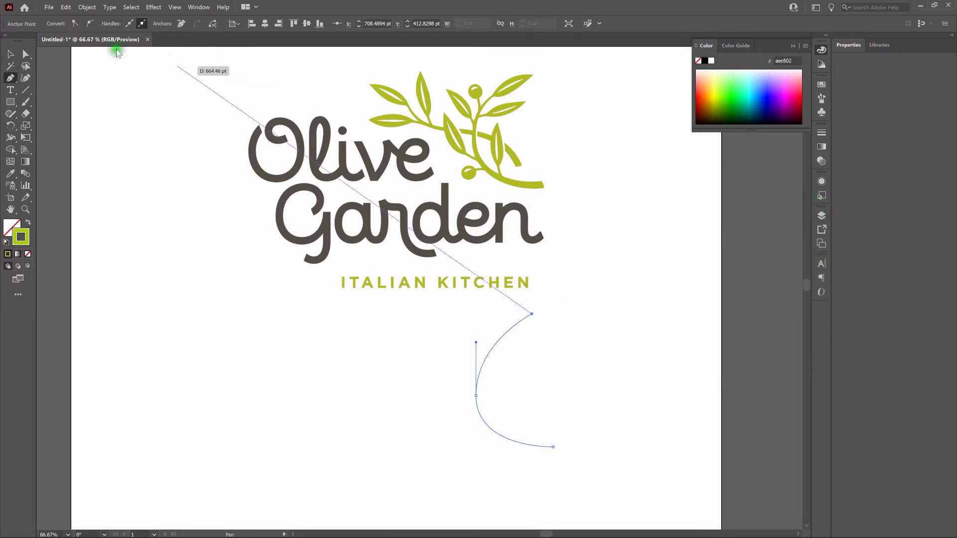
pyautogui.click(9, 53)
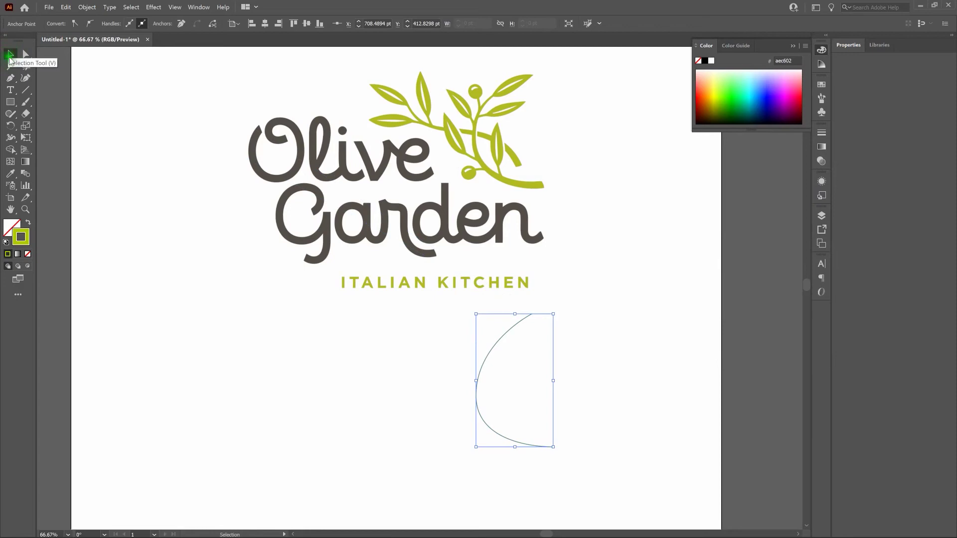
pyautogui.click(35, 112)
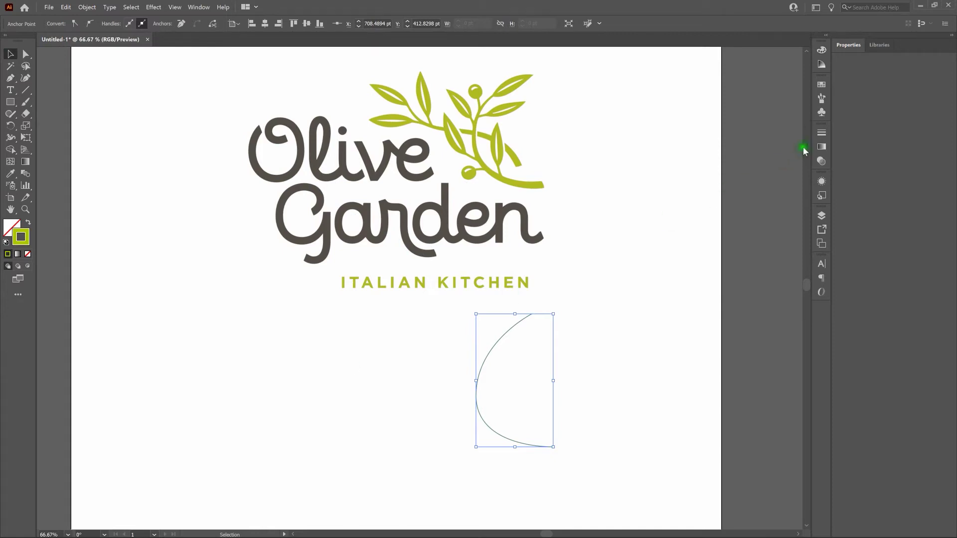
# - Set the curve's stroke weight to 13 pt
pyautogui.click(820, 134)
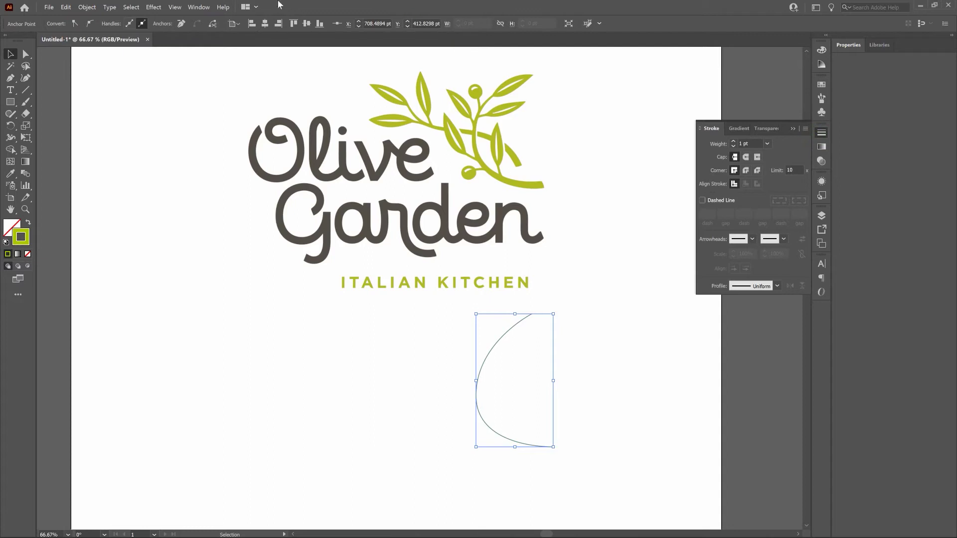
pyautogui.click(198, 7)
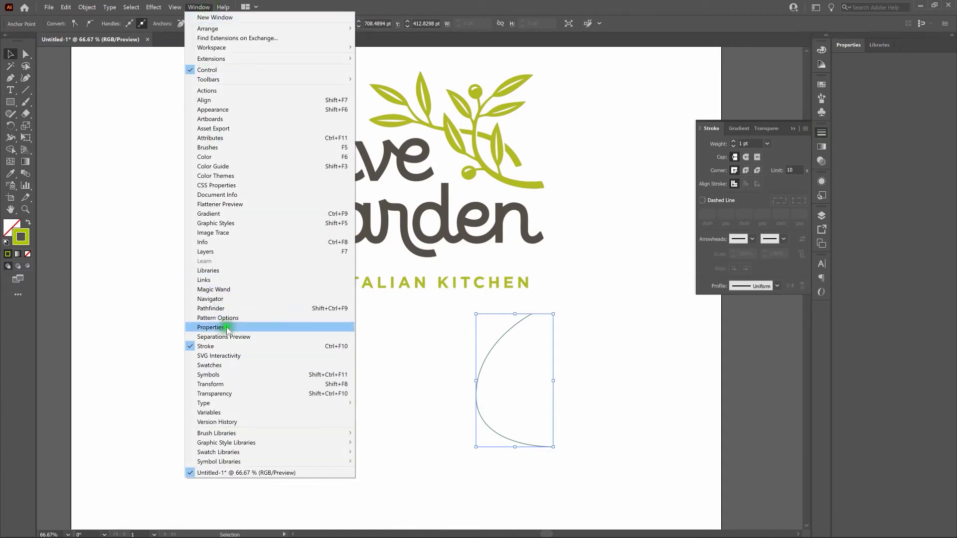
pyautogui.click(514, 15)
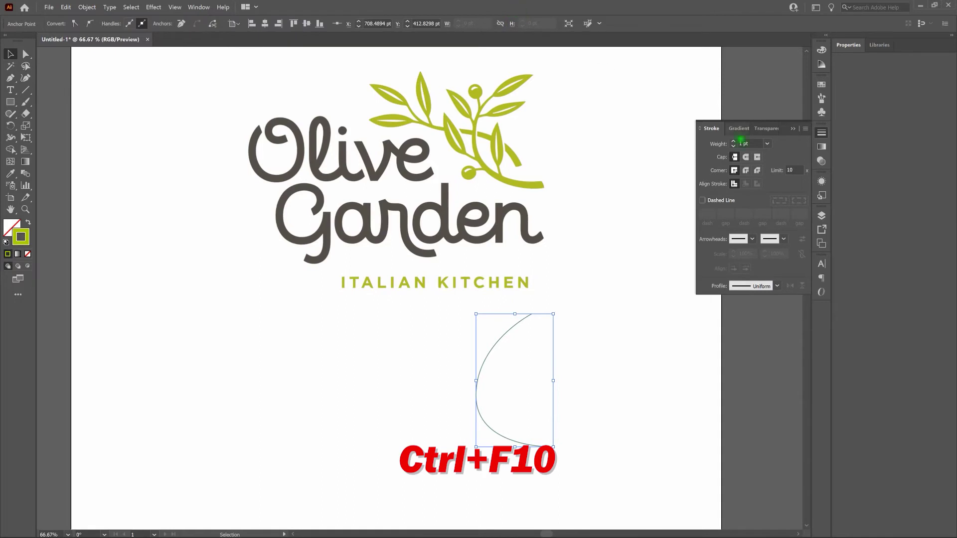
pyautogui.click(734, 143)
pyautogui.click(734, 143)
pyautogui.click(734, 144)
pyautogui.click(734, 143)
pyautogui.click(734, 143)
pyautogui.click(734, 144)
pyautogui.click(733, 143)
pyautogui.click(734, 143)
pyautogui.click(734, 144)
pyautogui.click(734, 144)
pyautogui.click(734, 143)
pyautogui.click(734, 144)
pyautogui.click(734, 144)
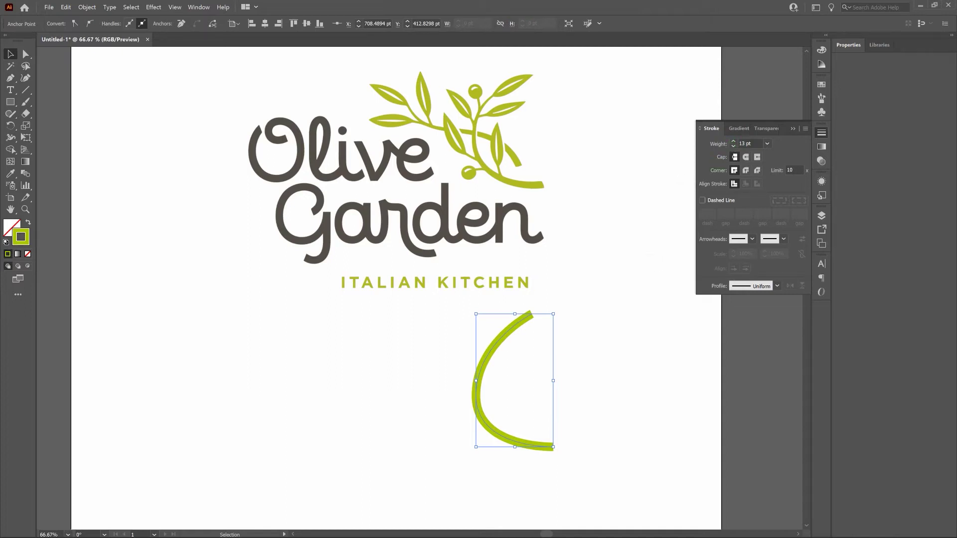
pyautogui.click(651, 261)
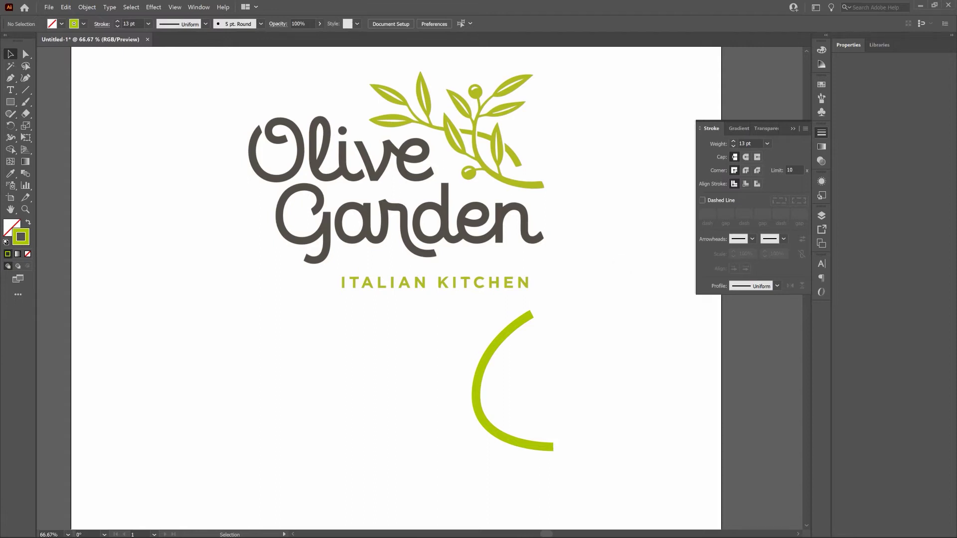
# - Select the curve and set its stroke to a butt cap, miter join and centre alignment
pyautogui.click(529, 314)
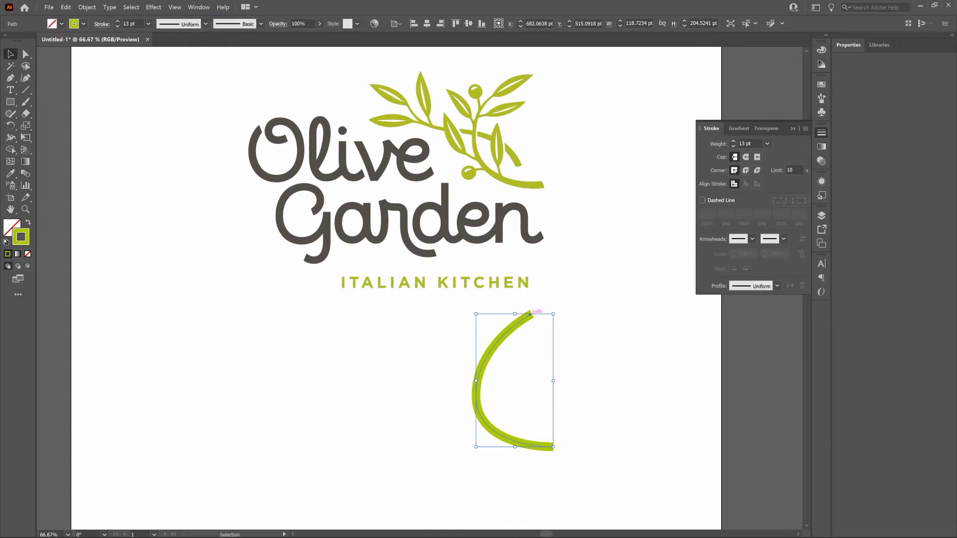
pyautogui.click(735, 158)
pyautogui.click(746, 158)
pyautogui.click(745, 157)
pyautogui.click(735, 157)
pyautogui.click(735, 170)
pyautogui.click(734, 184)
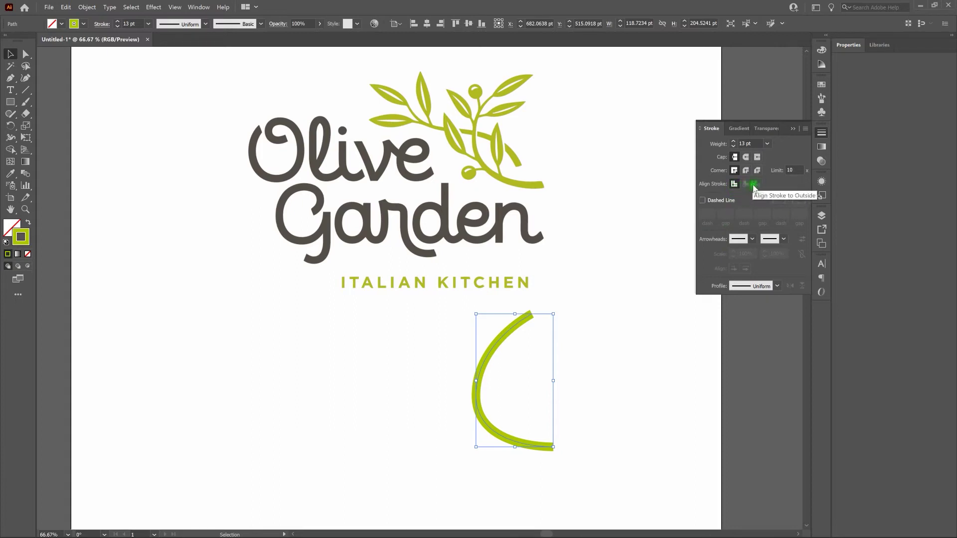
# - Try a dashed line and the Arrow 1 arrowhead on the curve's start point, removing each again
pyautogui.click(703, 201)
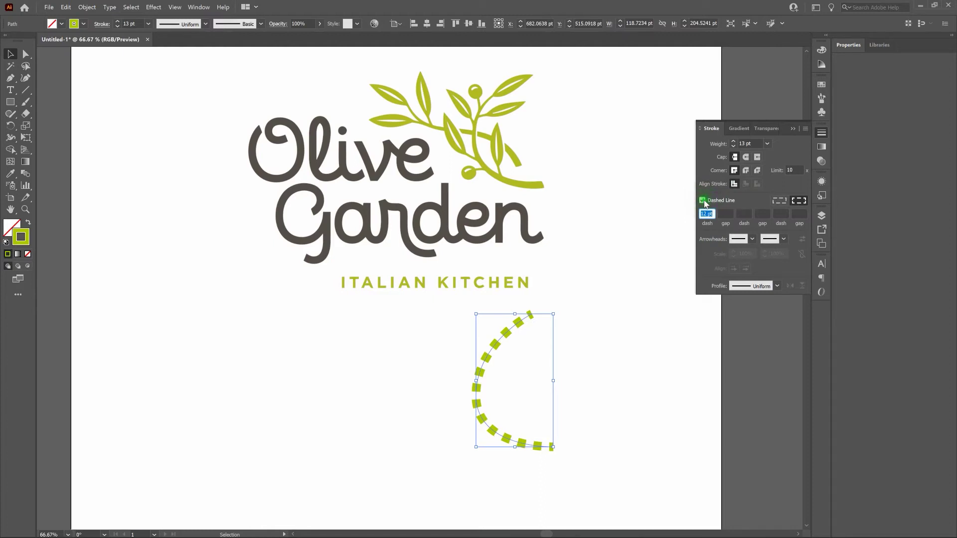
pyautogui.click(703, 201)
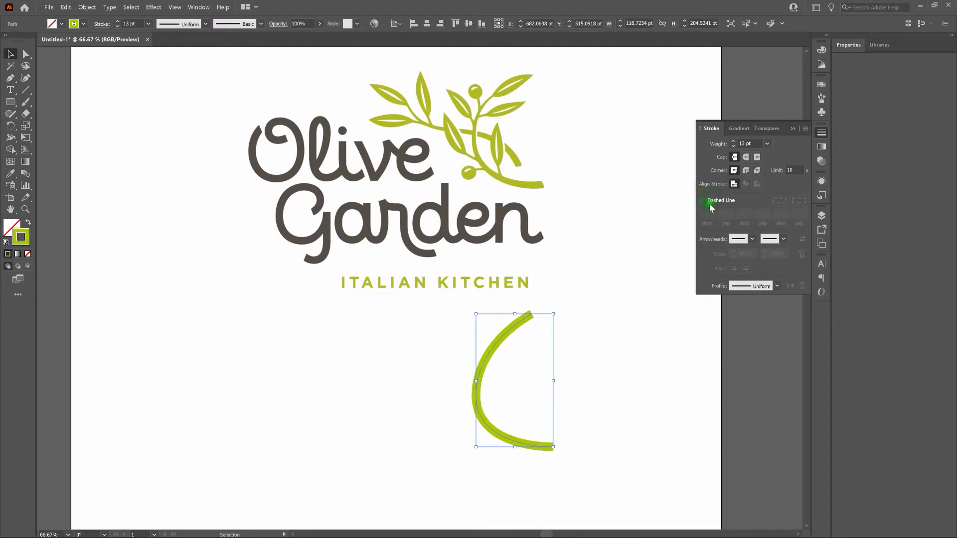
pyautogui.click(741, 239)
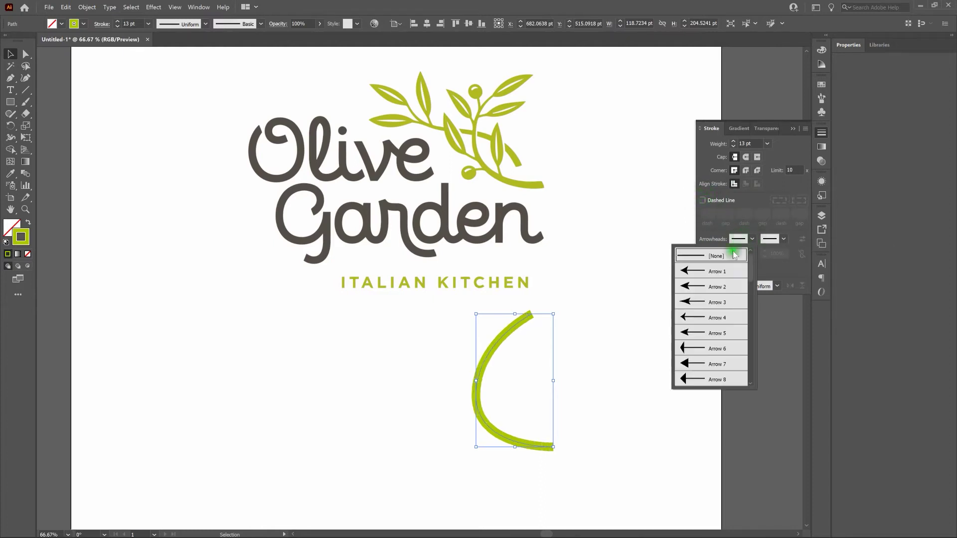
pyautogui.click(717, 271)
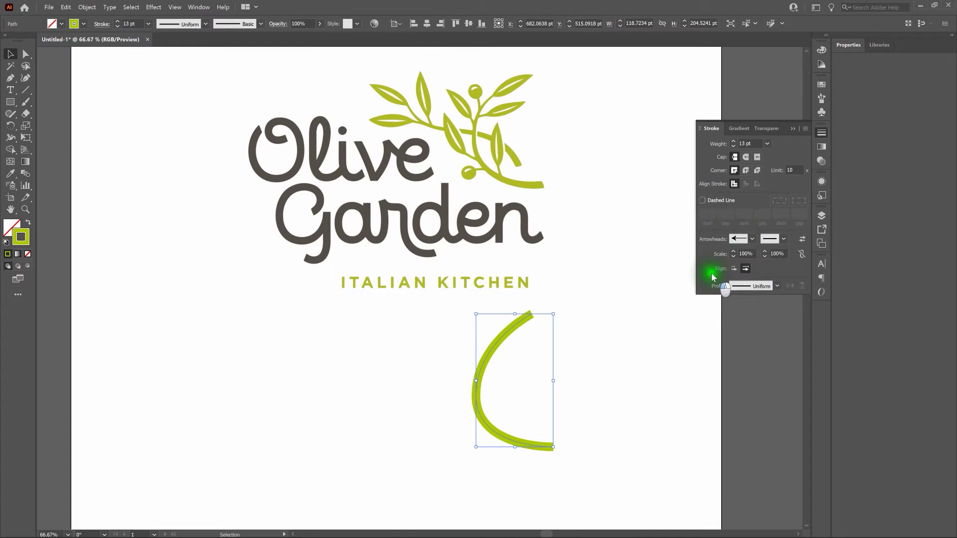
pyautogui.click(753, 239)
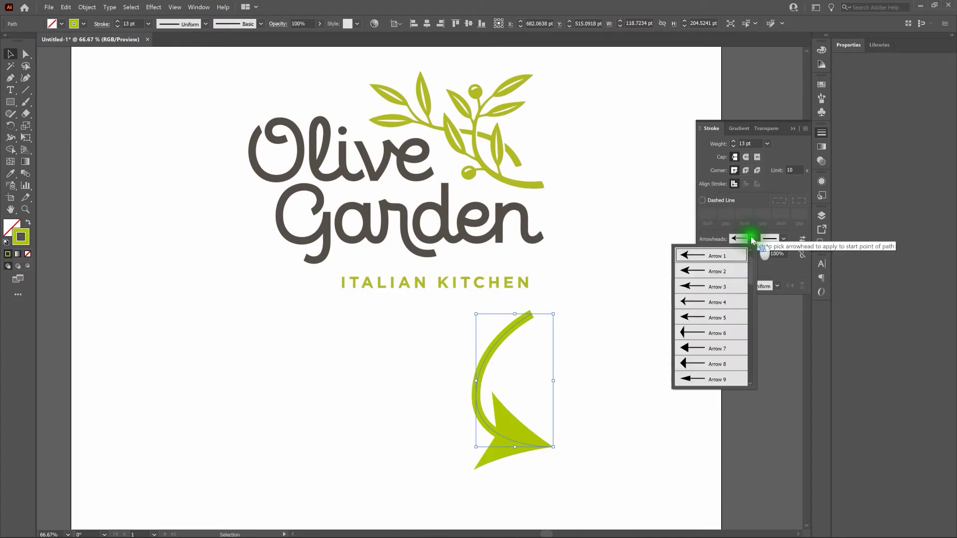
pyautogui.scroll(1, 732, 258)
pyautogui.click(731, 256)
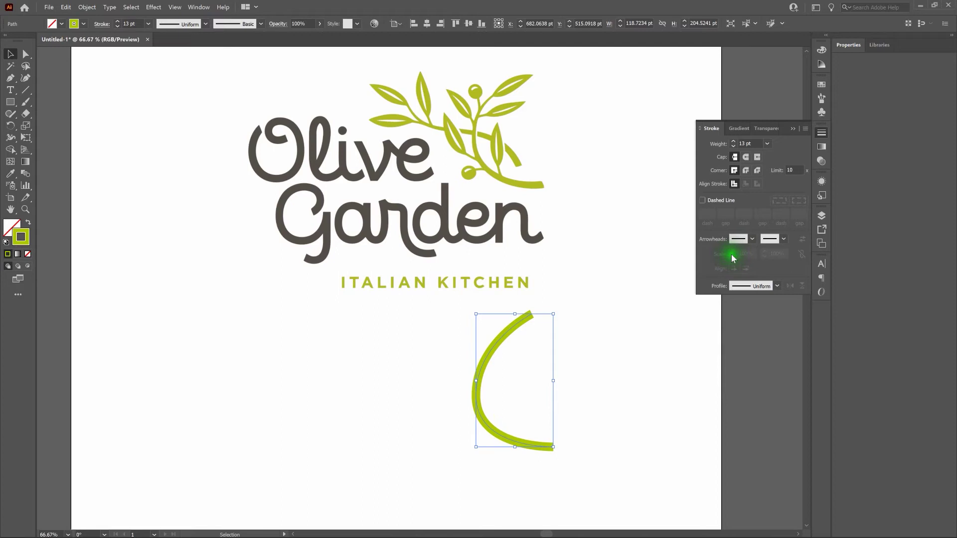
# - Give the curve the tapering width profile, thick at its lower end and pointed at its upper end, with a 14 pt stroke weight
pyautogui.click(777, 286)
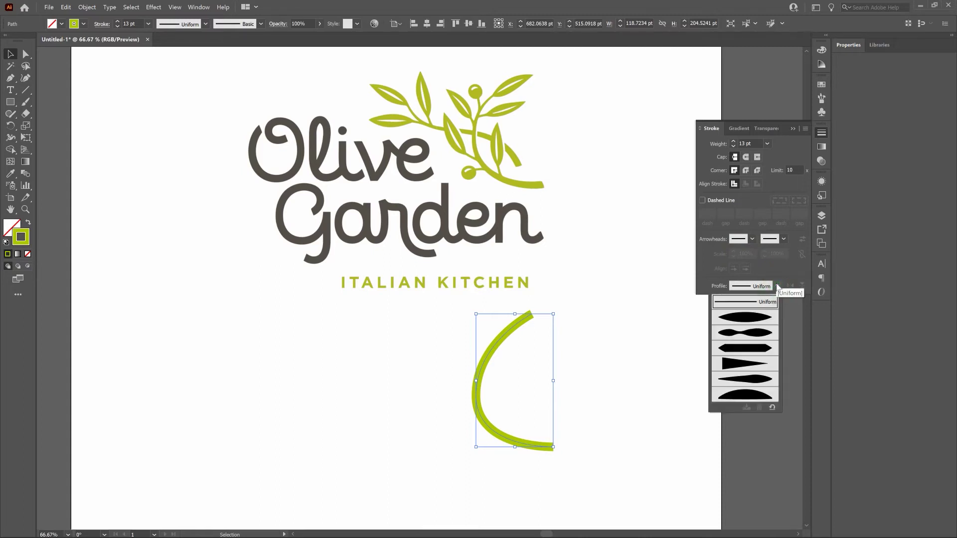
pyautogui.click(752, 363)
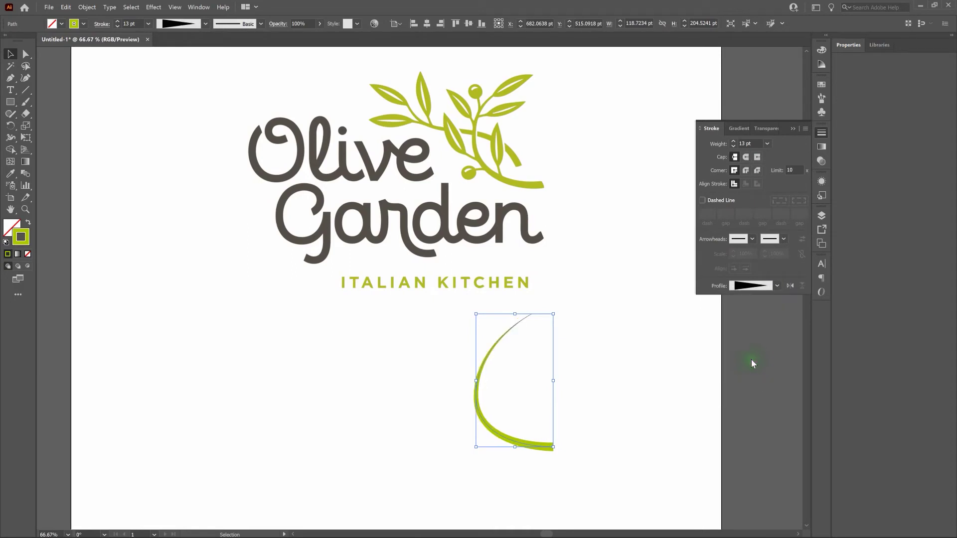
pyautogui.click(680, 357)
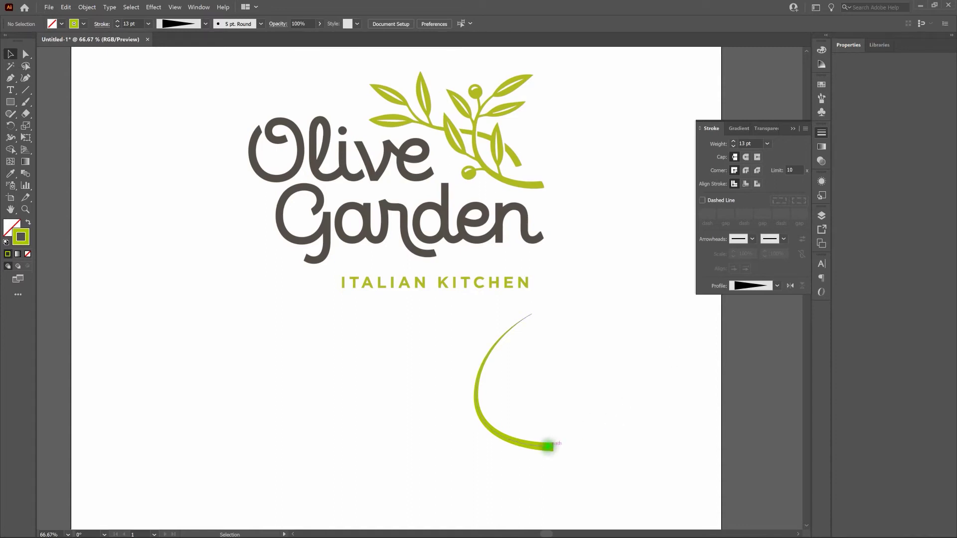
pyautogui.click(548, 445)
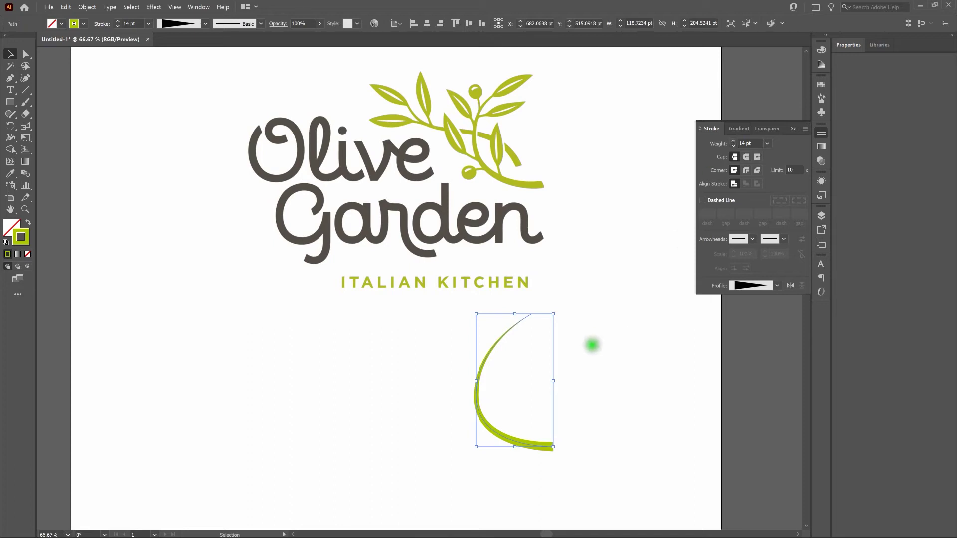
pyautogui.click(590, 345)
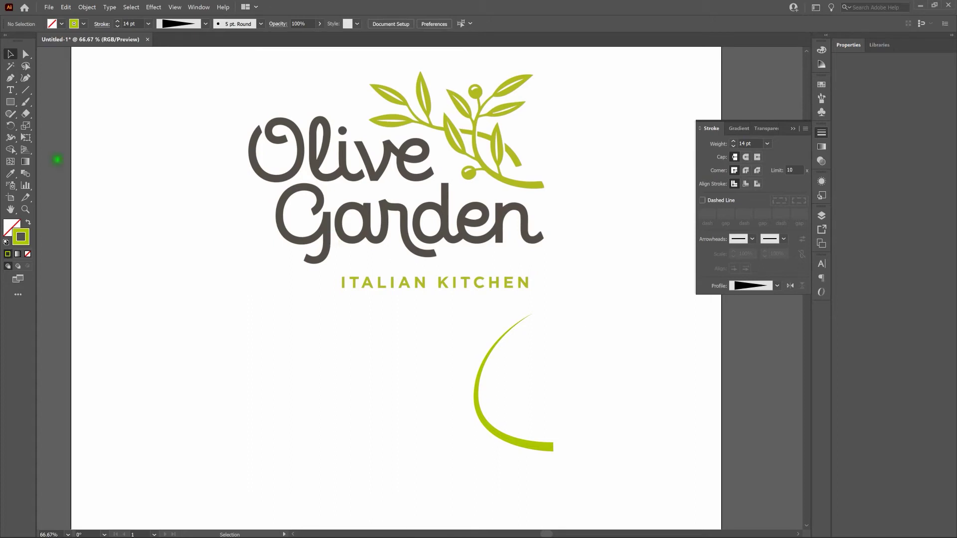
# - Draw five short curved twigs along the branch with the Pen tool: one inside near the base and four along the outer side
pyautogui.press('p')
pyautogui.moveTo(527, 443); pyautogui.dragTo(517, 413)
pyautogui.keyDown('ctrl'); pyautogui.click(506, 410); pyautogui.keyUp('ctrl')
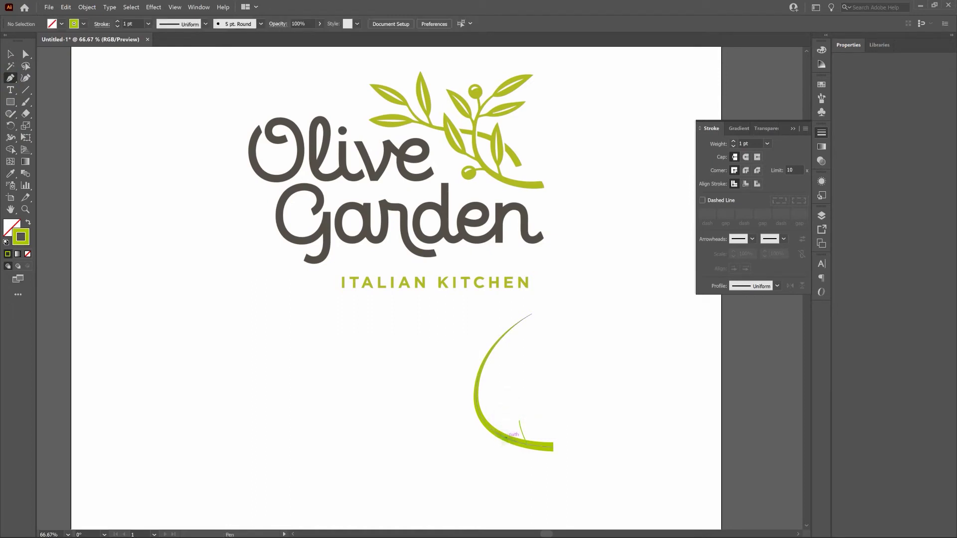
pyautogui.moveTo(505, 437); pyautogui.dragTo(476, 444)
pyautogui.keyDown('ctrl'); pyautogui.click(507, 398); pyautogui.keyUp('ctrl')
pyautogui.click(476, 408)
pyautogui.moveTo(461, 407); pyautogui.dragTo(452, 396)
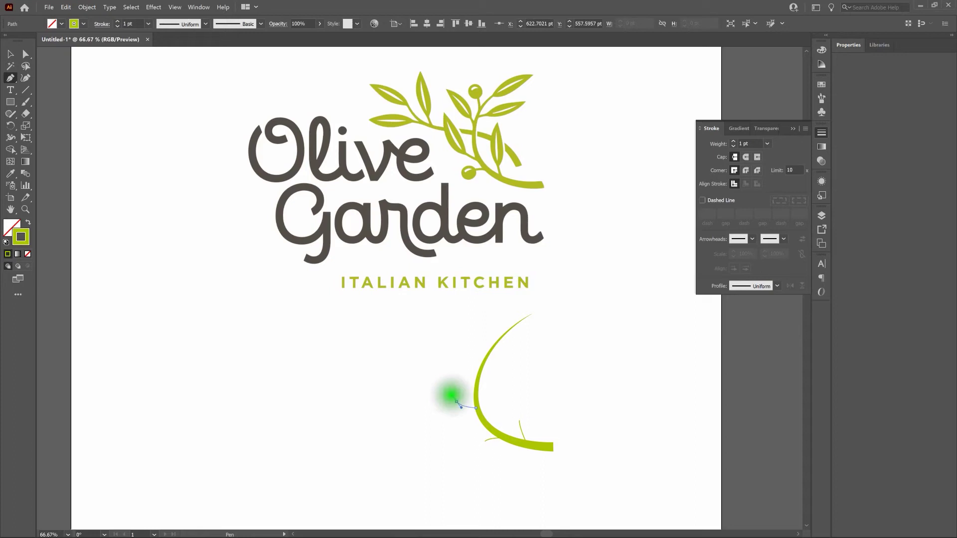
pyautogui.keyDown('ctrl'); pyautogui.click(514, 373); pyautogui.keyUp('ctrl')
pyautogui.moveTo(483, 361)
pyautogui.mouseDown()
pyautogui.moveTo(470, 343)
pyautogui.moveTo(489, 321)
pyautogui.mouseUp()
pyautogui.keyDown('ctrl'); pyautogui.click(490, 324); pyautogui.keyUp('ctrl')
pyautogui.keyDown('ctrl'); pyautogui.click(513, 336); pyautogui.keyUp('ctrl')
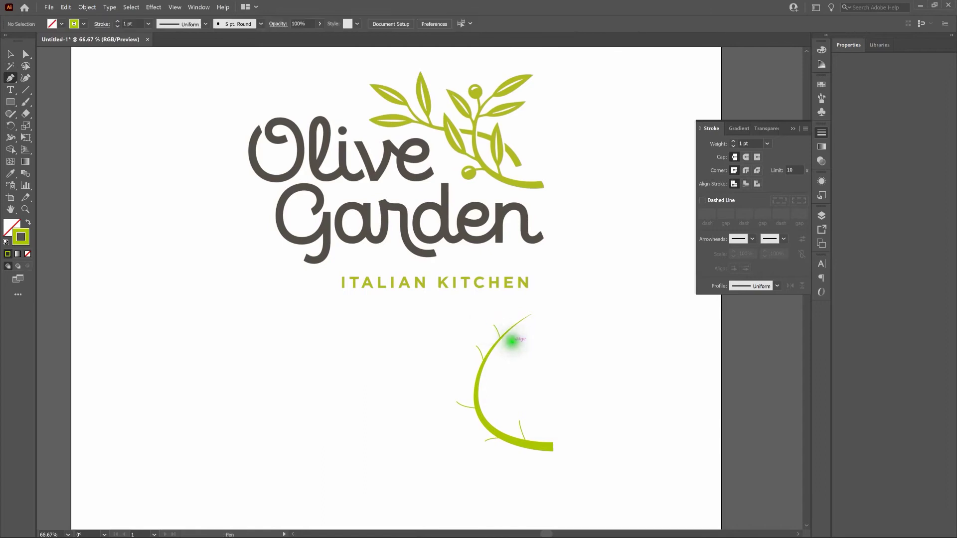
pyautogui.click(513, 324)
pyautogui.click(564, 302)
pyautogui.hotkey('ctrl', 'z')
# - Add a sixth short twig on the inner side of the upper branch, and set the stroke weight of all six twigs to 3 pt
pyautogui.moveTo(490, 351)
pyautogui.mouseDown()
pyautogui.moveTo(496, 342)
pyautogui.moveTo(512, 346)
pyautogui.mouseUp()
pyautogui.keyDown('ctrl'); pyautogui.click(513, 346); pyautogui.keyUp('ctrl')
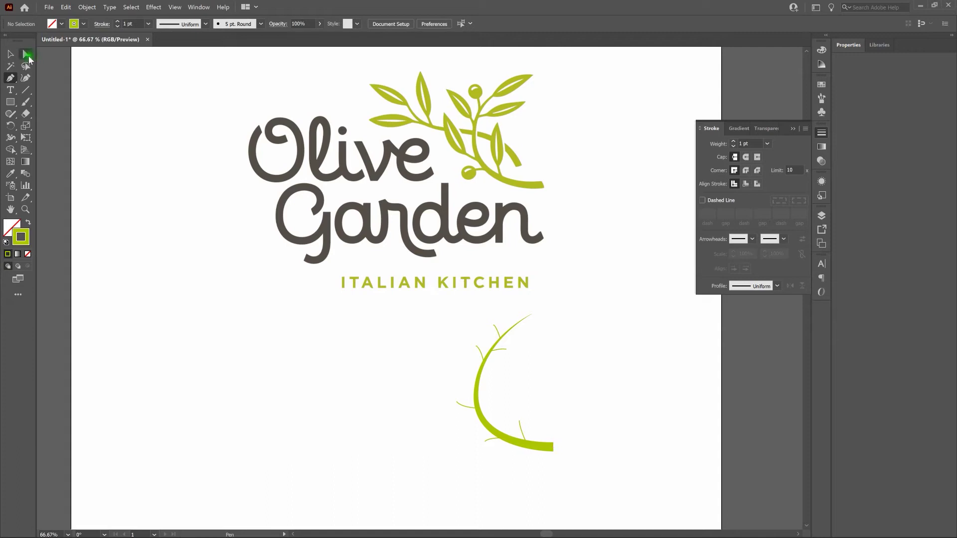
pyautogui.press('v')
pyautogui.moveTo(449, 314); pyautogui.dragTo(556, 463)
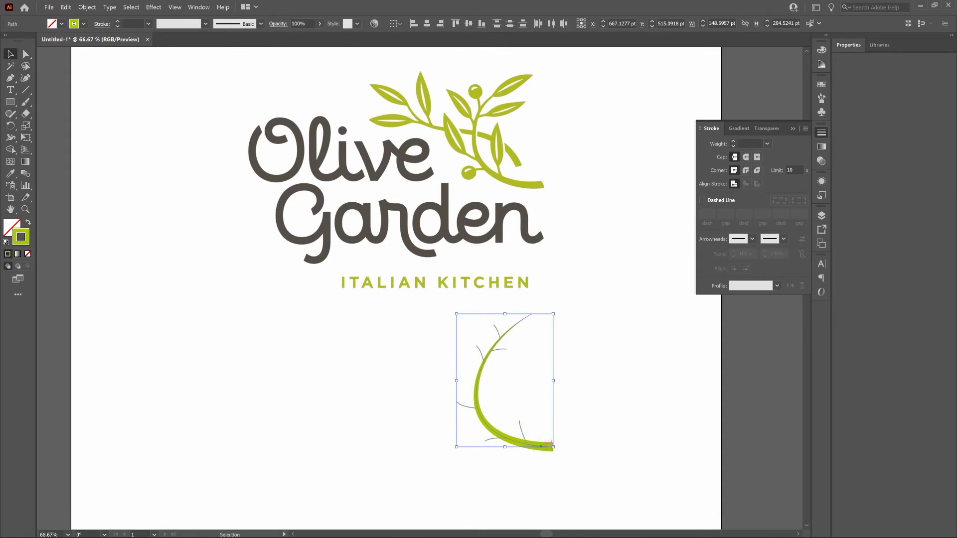
pyautogui.keyDown('shift'); pyautogui.click(550, 447); pyautogui.keyUp('shift')
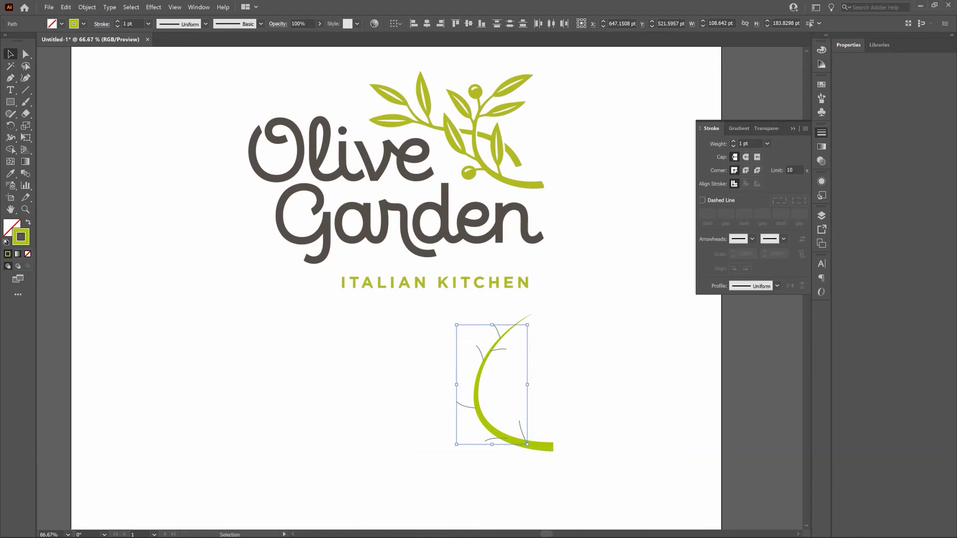
pyautogui.click(733, 142)
pyautogui.click(734, 142)
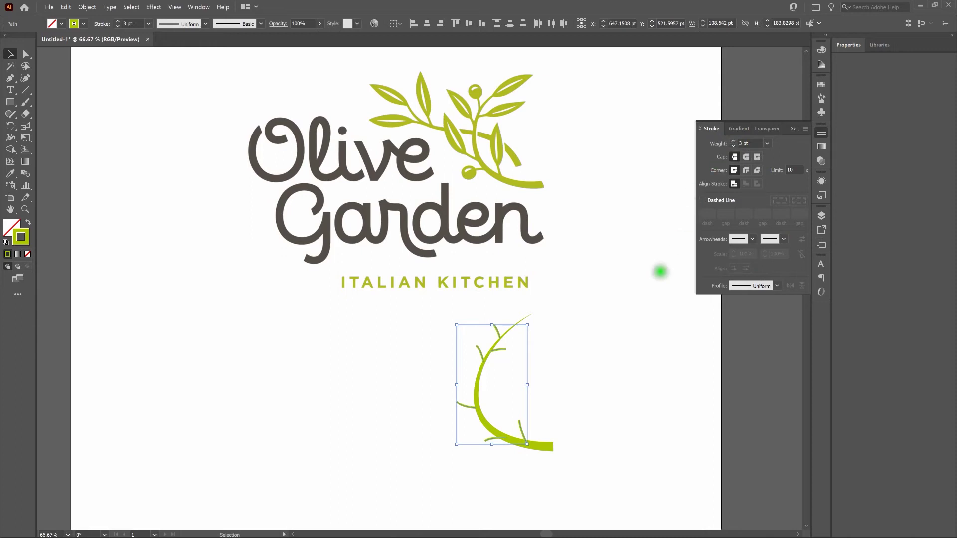
pyautogui.click(660, 272)
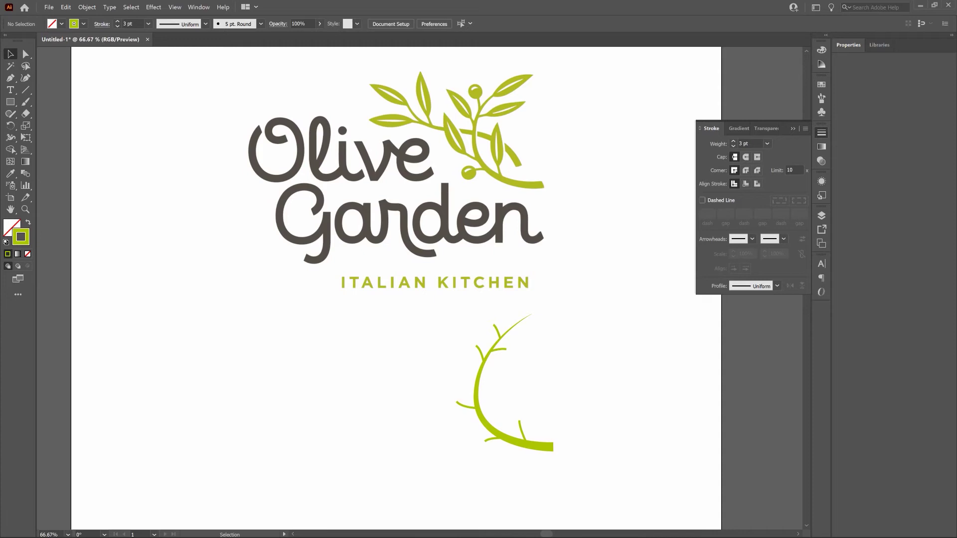
pyautogui.click(659, 272)
# - Draw a long curved twig with the Pen tool from just below the branch's tip, arching up and to the right beyond it
pyautogui.click(11, 78)
pyautogui.press('p')
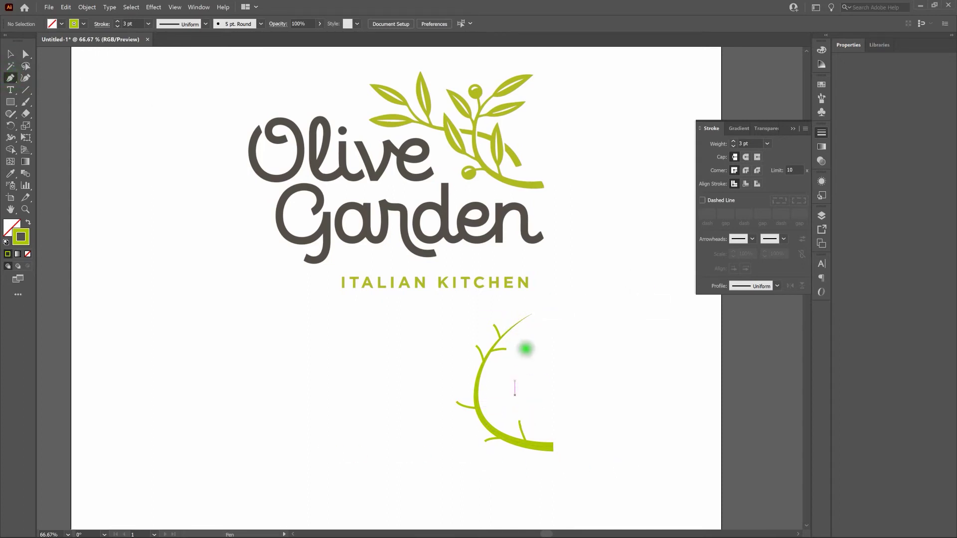
pyautogui.click(514, 324)
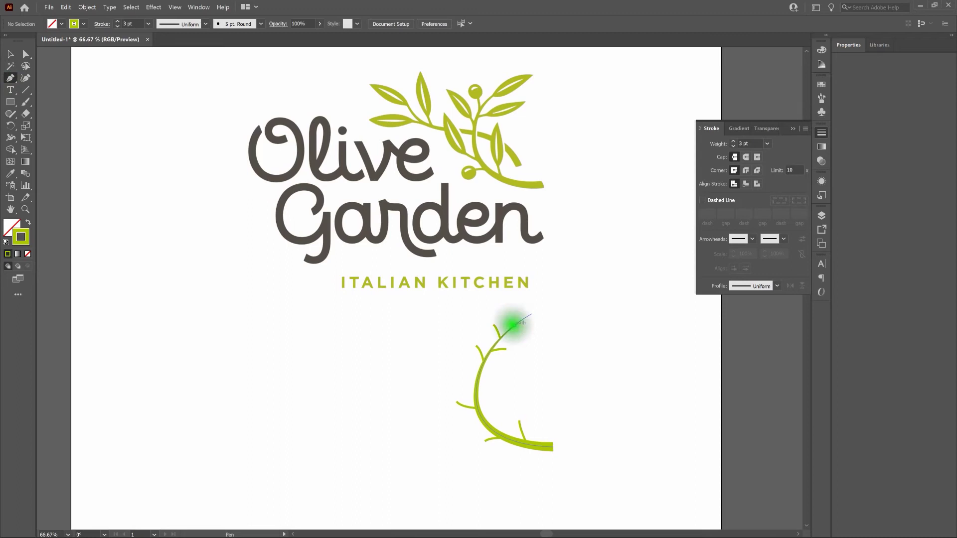
pyautogui.moveTo(568, 300); pyautogui.dragTo(597, 298)
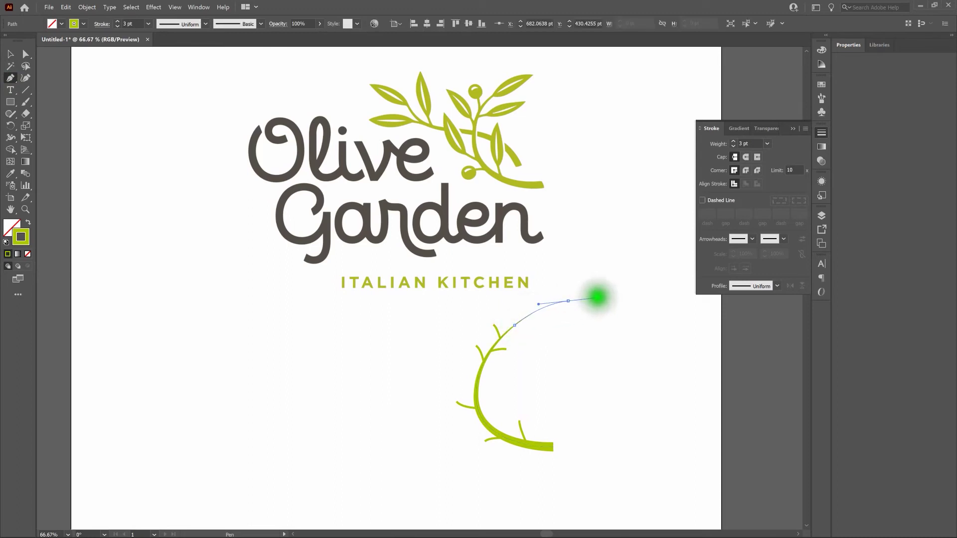
pyautogui.press('ctrl')
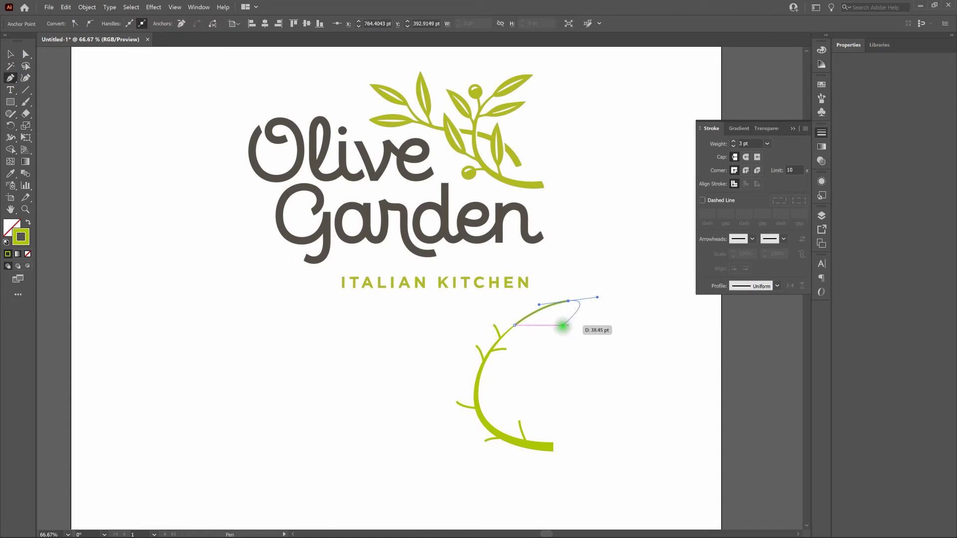
pyautogui.keyDown('ctrl'); pyautogui.click(556, 328); pyautogui.keyUp('ctrl')
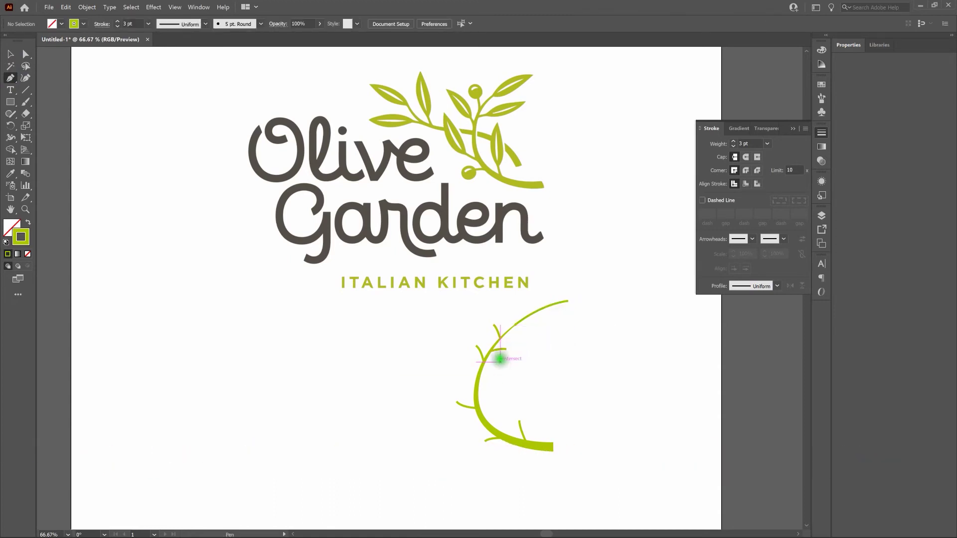
# - Lengthen the two twigs on the branch's inner side with curved paths, the upper one rightward and the lower one upward
pyautogui.click(498, 348)
pyautogui.moveTo(550, 354)
pyautogui.mouseDown()
pyautogui.moveTo(557, 361)
pyautogui.moveTo(520, 378)
pyautogui.moveTo(528, 373)
pyautogui.mouseUp()
pyautogui.click(521, 428)
pyautogui.keyDown('ctrl'); pyautogui.click(549, 387); pyautogui.keyUp('ctrl')
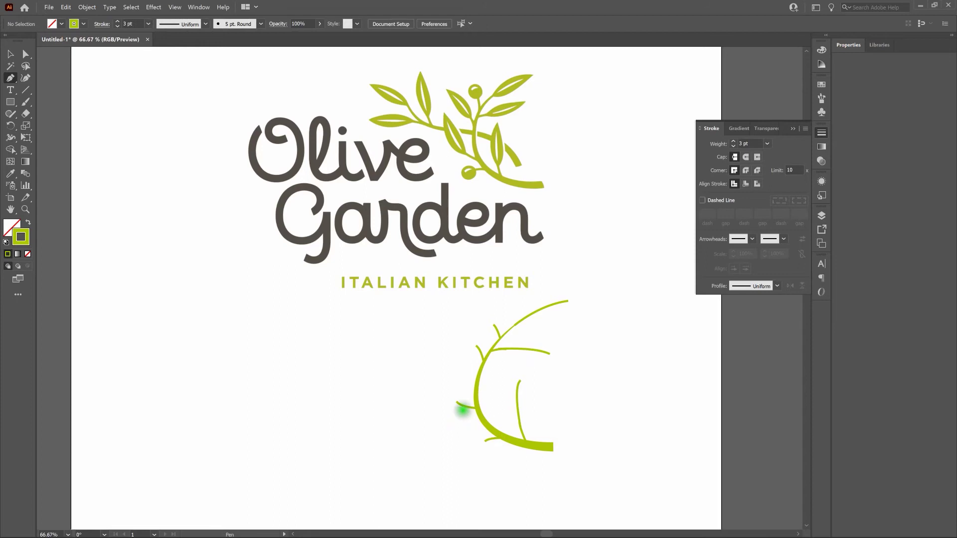
# - Extend the middle and upper outer twigs up and to the left with long curved paths
pyautogui.click(463, 406)
pyautogui.moveTo(430, 367); pyautogui.dragTo(436, 351)
pyautogui.keyDown('ctrl'); pyautogui.click(466, 348); pyautogui.keyUp('ctrl')
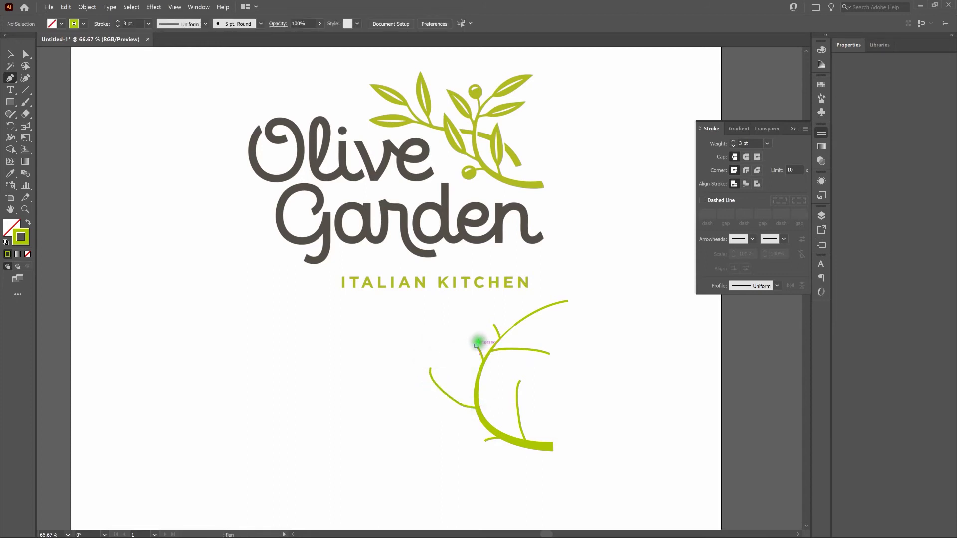
pyautogui.click(476, 345)
pyautogui.moveTo(447, 314); pyautogui.dragTo(433, 305)
pyautogui.keyDown('ctrl'); pyautogui.click(611, 343); pyautogui.keyUp('ctrl')
# - Select the five long outer twig paths together and set their stroke weight to 17 pt
pyautogui.press('v')
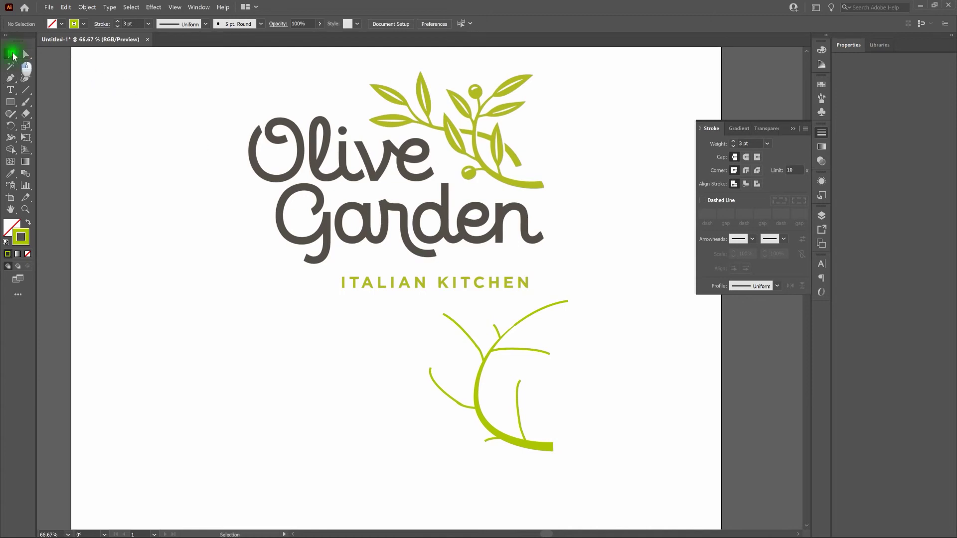
pyautogui.click(560, 302)
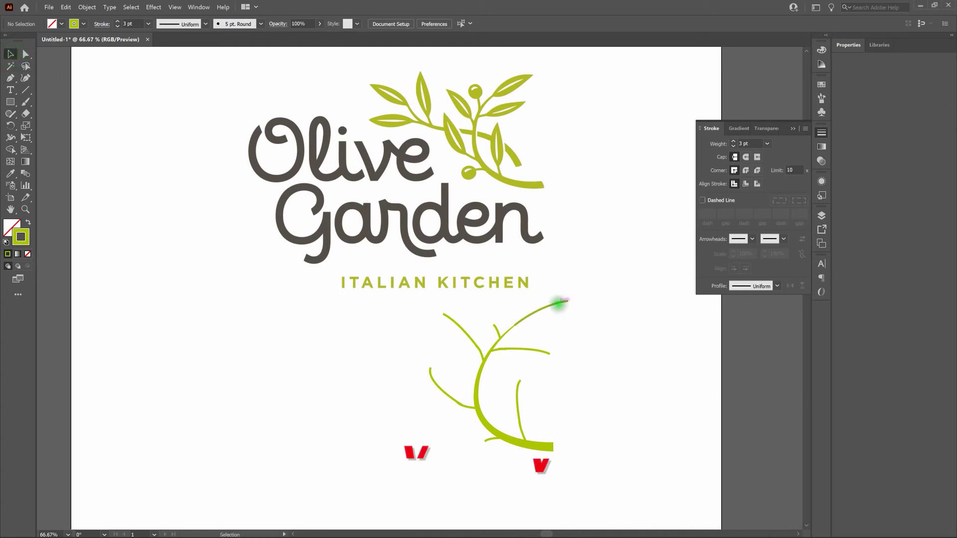
pyautogui.keyDown('shift'); pyautogui.click(537, 349); pyautogui.keyUp('shift')
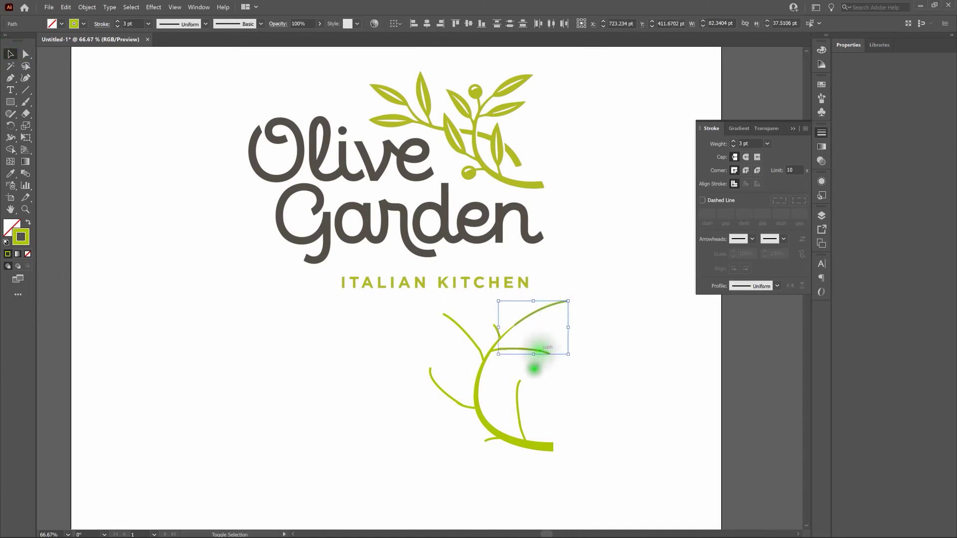
pyautogui.keyDown('shift'); pyautogui.click(519, 385); pyautogui.keyUp('shift')
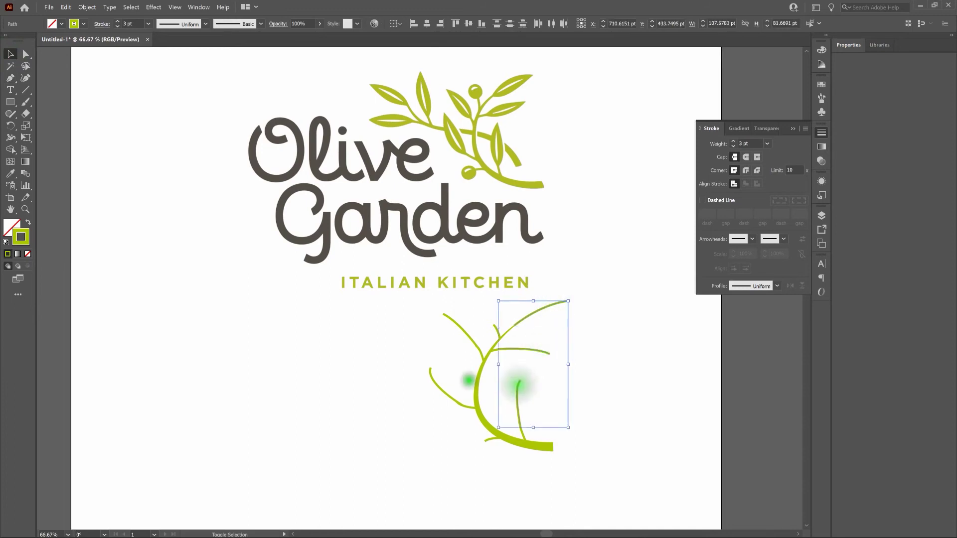
pyautogui.keyDown('shift'); pyautogui.click(430, 373); pyautogui.keyUp('shift')
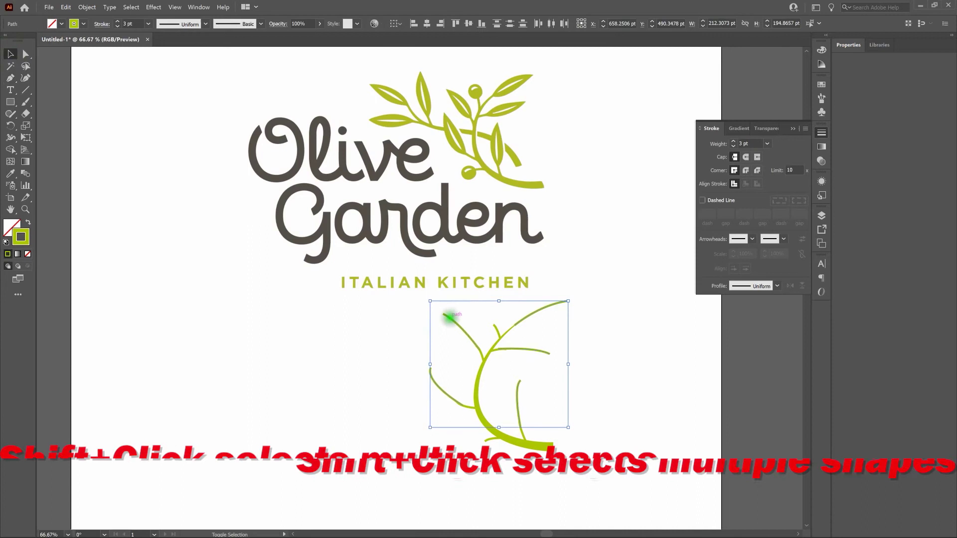
pyautogui.keyDown('shift'); pyautogui.click(450, 317); pyautogui.keyUp('shift')
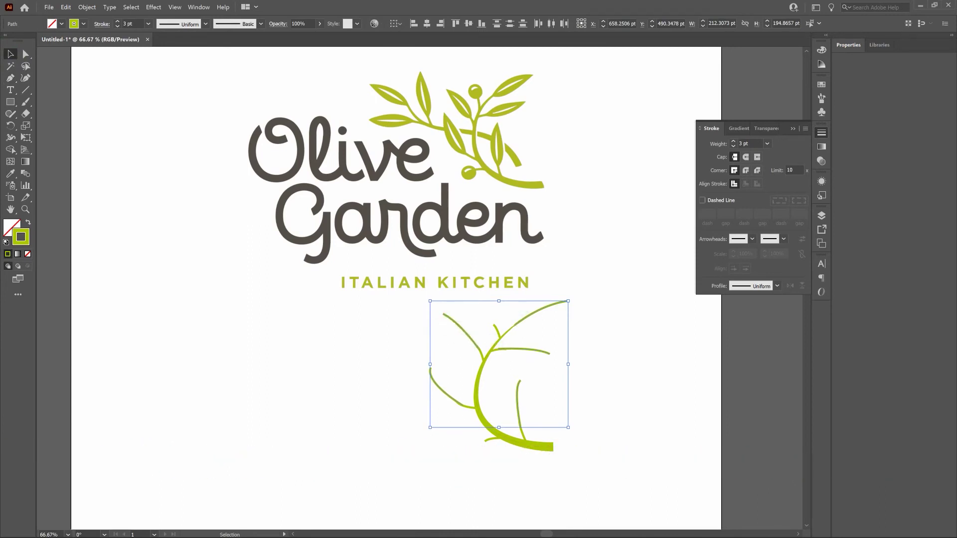
pyautogui.click(735, 145)
pyautogui.click(735, 142)
pyautogui.click(735, 142)
pyautogui.click(734, 142)
pyautogui.click(735, 142)
pyautogui.click(735, 142)
pyautogui.click(735, 142)
pyautogui.click(735, 142)
pyautogui.click(735, 142)
pyautogui.click(734, 142)
pyautogui.click(734, 142)
pyautogui.click(734, 142)
pyautogui.click(734, 142)
pyautogui.click(734, 142)
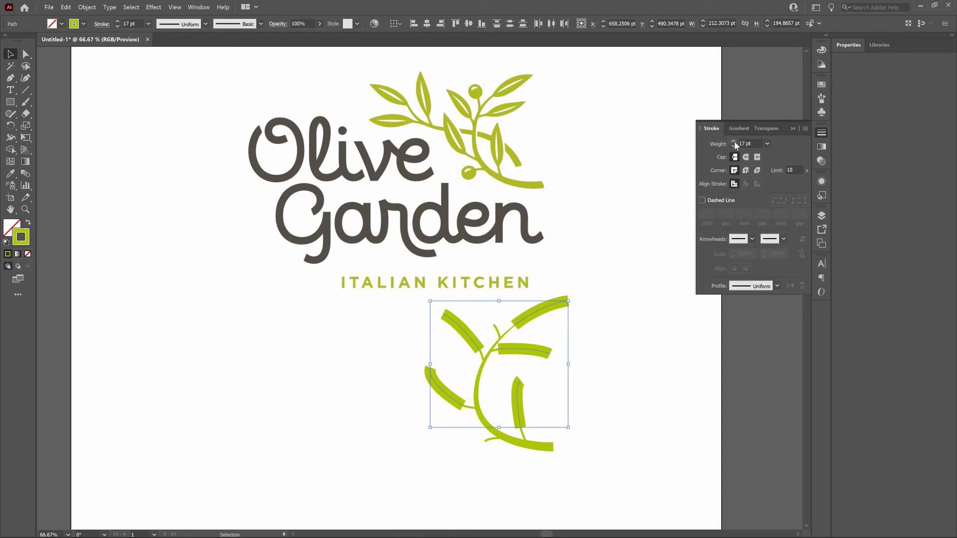
# - Apply the lens-shaped variable width profile, tapered at both ends, to the five thick strokes to form leaves
pyautogui.click(777, 286)
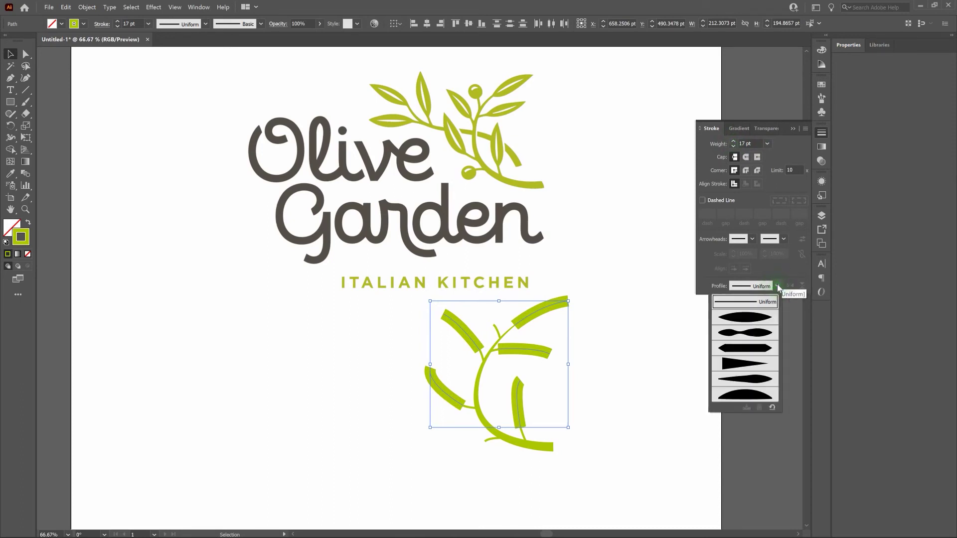
pyautogui.click(755, 318)
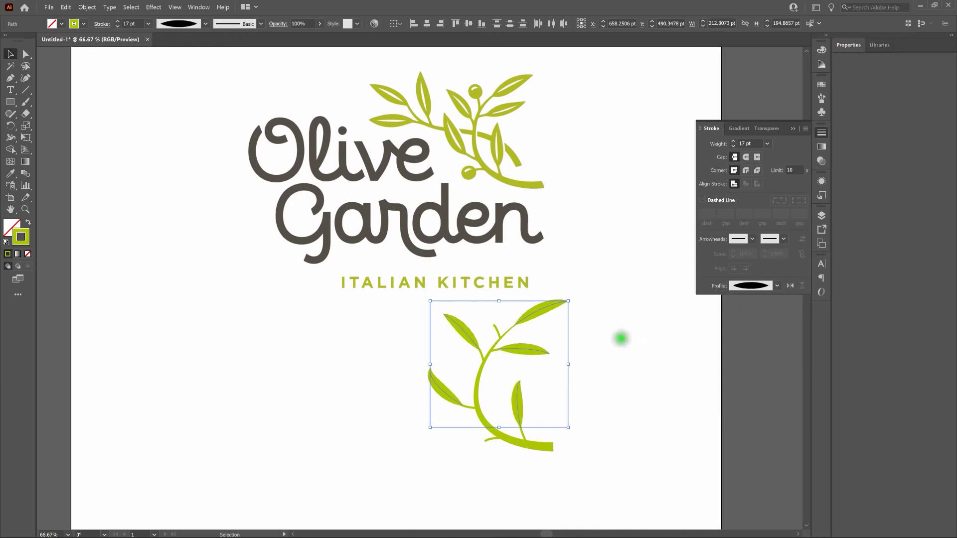
pyautogui.click(622, 338)
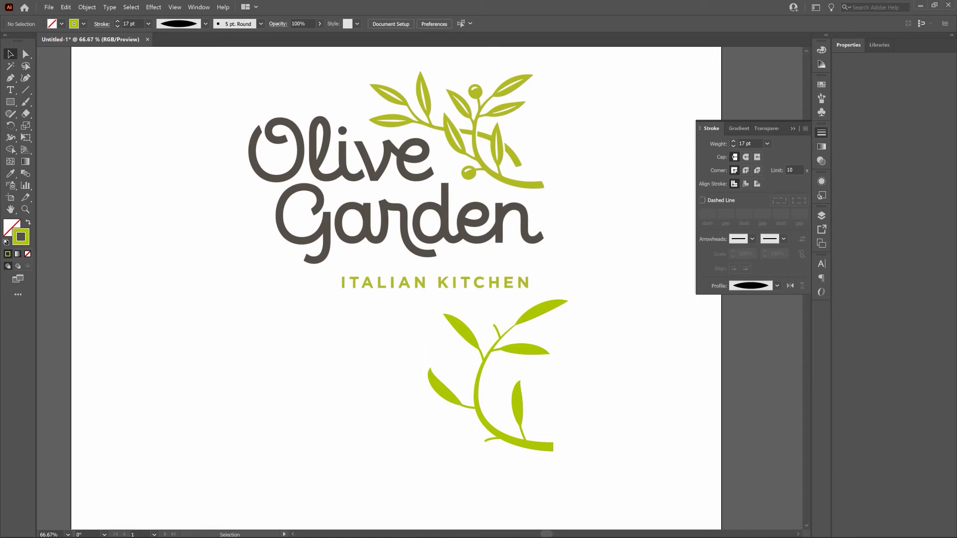
# - Draw a circle about 24 pt wide at the end of the upper short twig, with green fill and no stroke
pyautogui.click(10, 102)
pyautogui.moveTo(11, 106); pyautogui.dragTo(39, 124)
pyautogui.press('l')
pyautogui.moveTo(490, 318)
pyautogui.mouseDown()
pyautogui.moveTo(500, 331)
pyautogui.moveTo(492, 321)
pyautogui.mouseUp()
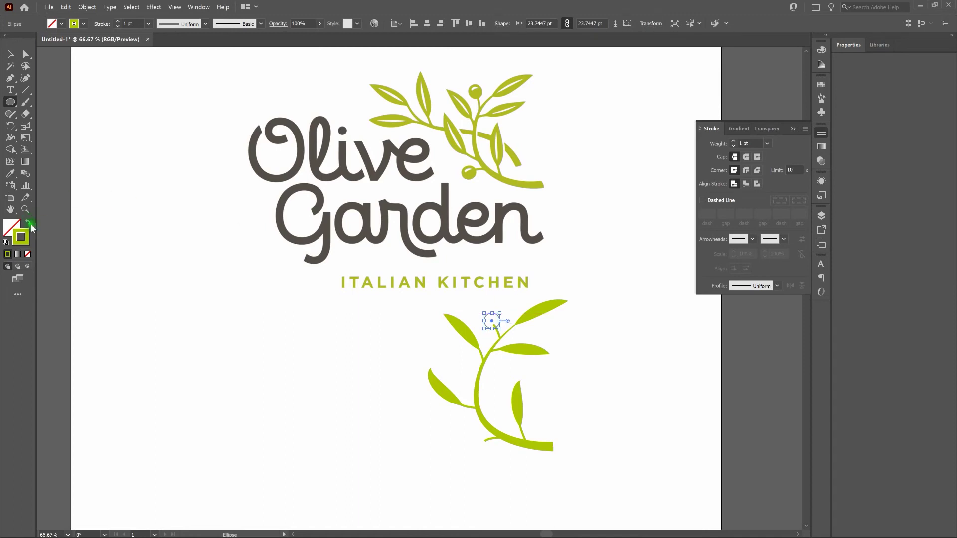
pyautogui.click(29, 222)
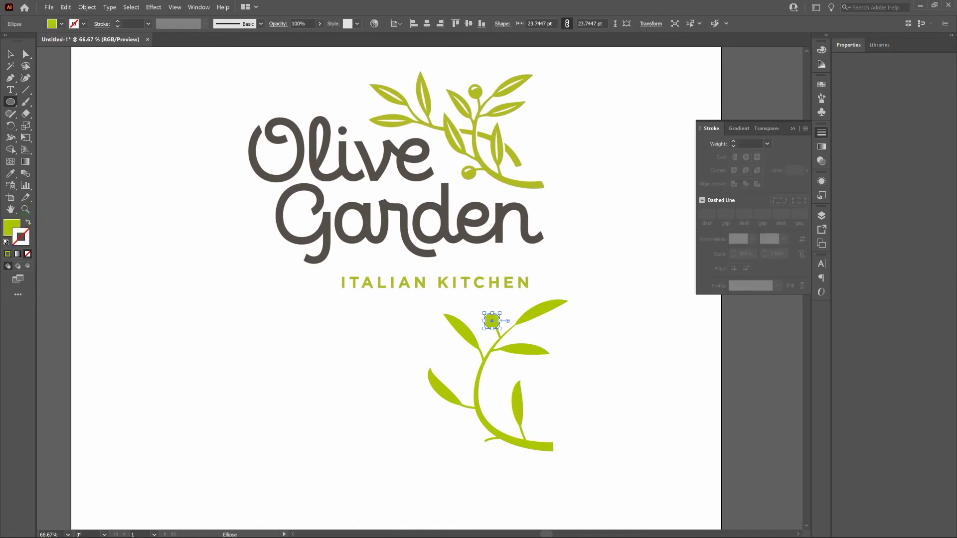
pyautogui.click(219, 328)
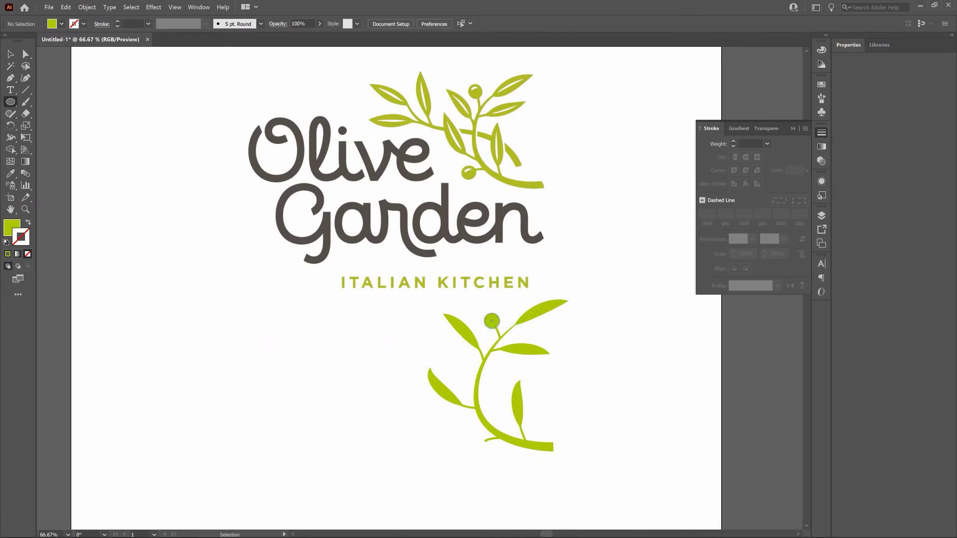
# - Duplicate the green olive circle in place and move the copy to the end of the lower short twig
pyautogui.keyDown('ctrl'); pyautogui.click(491, 322); pyautogui.keyUp('ctrl')
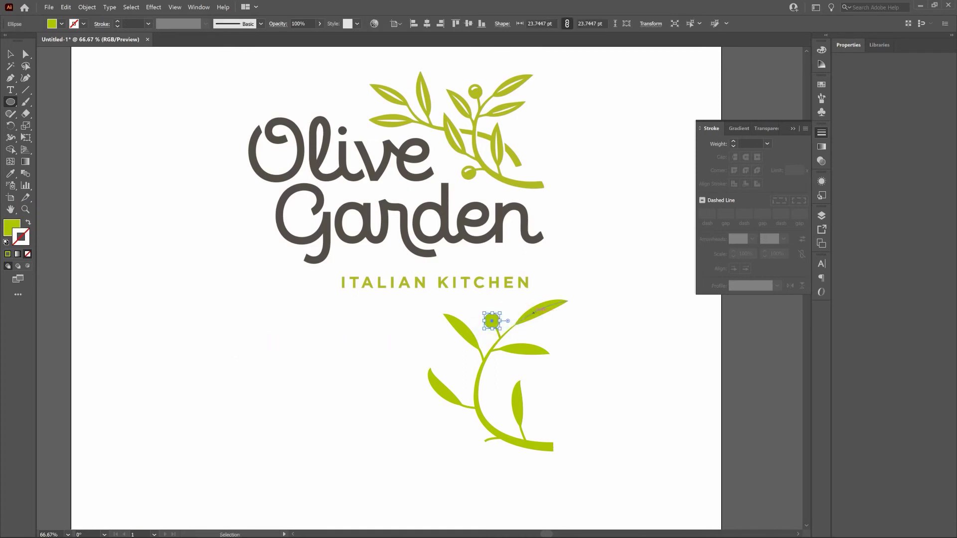
pyautogui.hotkey('ctrl', 'c')
pyautogui.hotkey('ctrl', 'f')
pyautogui.moveTo(491, 321); pyautogui.dragTo(480, 443)
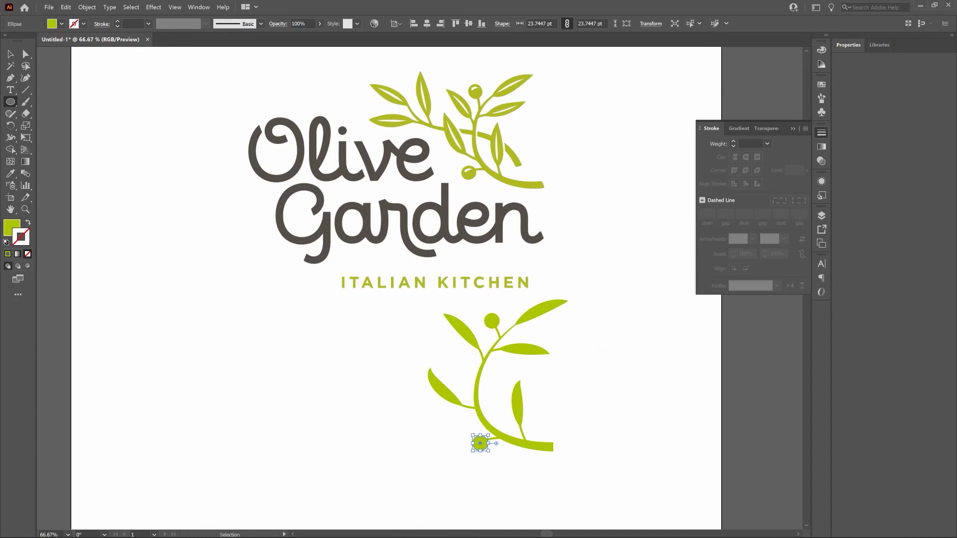
pyautogui.keyDown('ctrl'); pyautogui.click(600, 350); pyautogui.keyUp('ctrl')
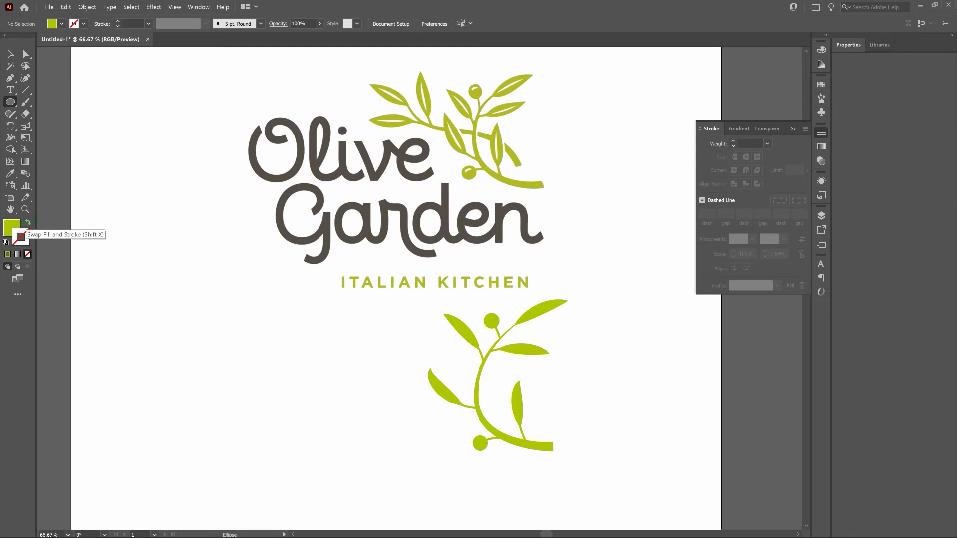
# - With nothing selected, set the fill to none and the stroke colour to white (ffffff)
pyautogui.click(28, 223)
pyautogui.click(23, 238)
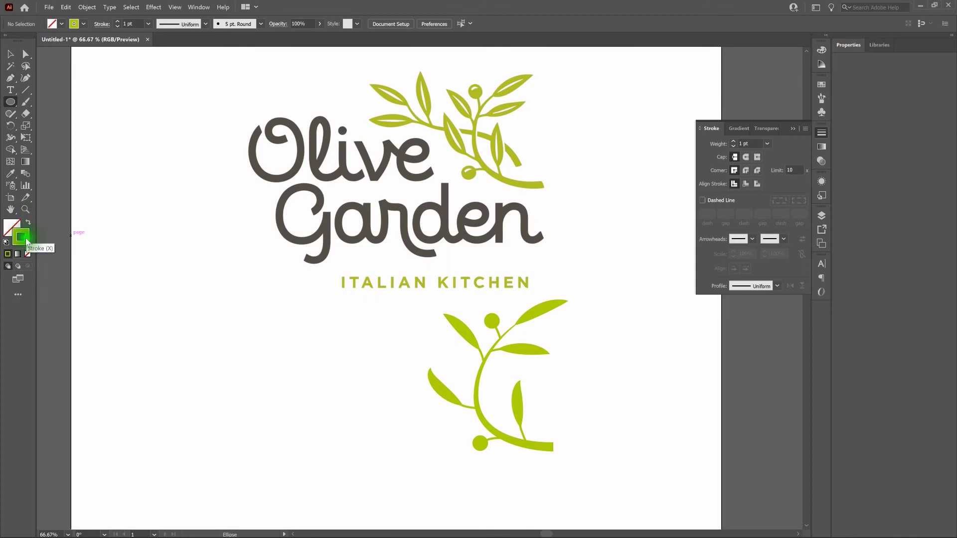
pyautogui.doubleClick(26, 242)
pyautogui.click(650, 269)
pyautogui.moveTo(650, 269); pyautogui.dragTo(577, 200)
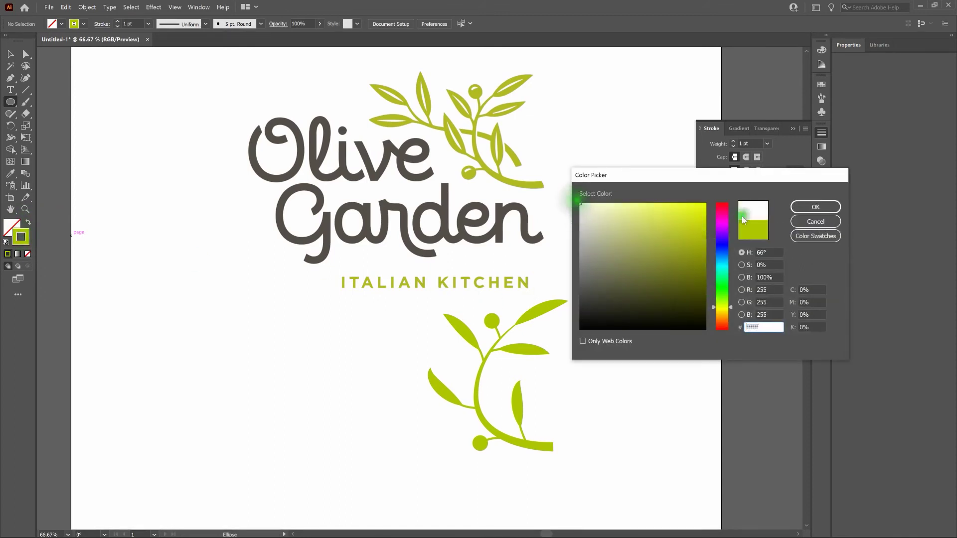
pyautogui.click(830, 206)
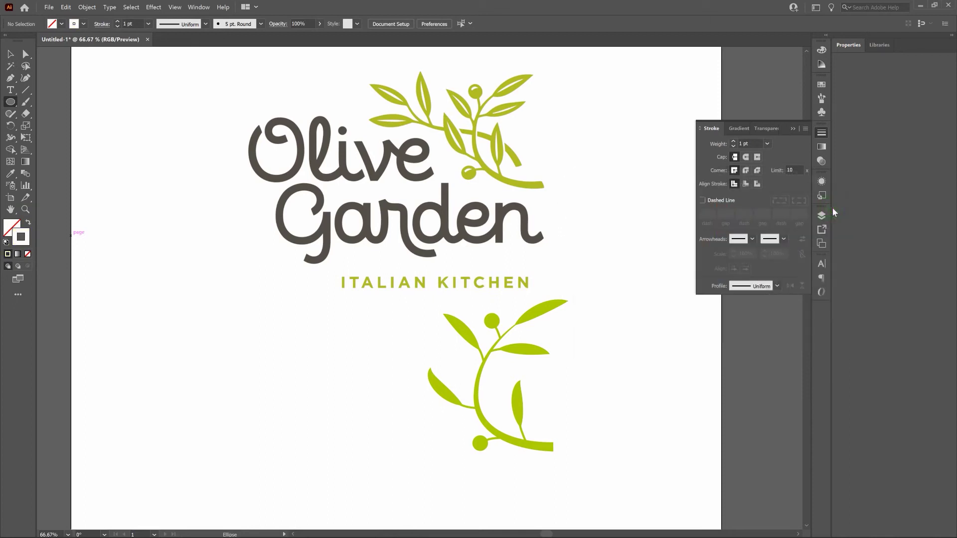
# - Draw a curved 1 pt white vein with the Pen tool along the middle of the lower inner leaf
pyautogui.click(10, 78)
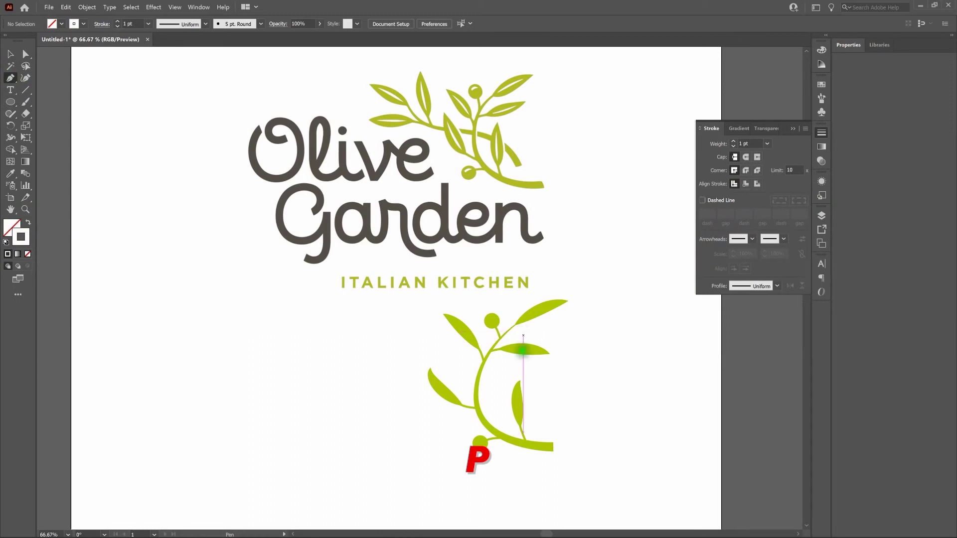
pyautogui.moveTo(520, 402); pyautogui.dragTo(516, 382)
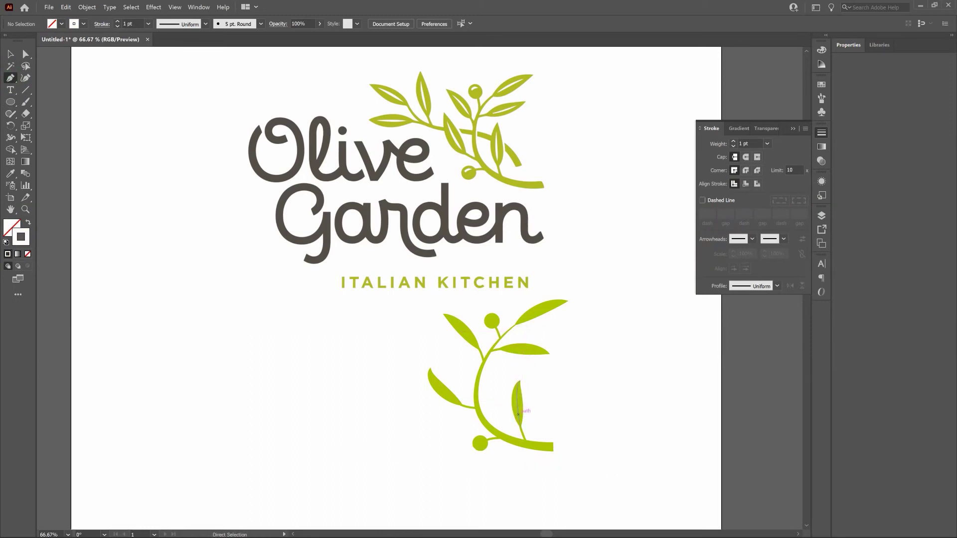
pyautogui.hotkey('ctrl', '+')
pyautogui.hotkey('ctrl', '+')
pyautogui.moveTo(732, 432); pyautogui.dragTo(526, 239)
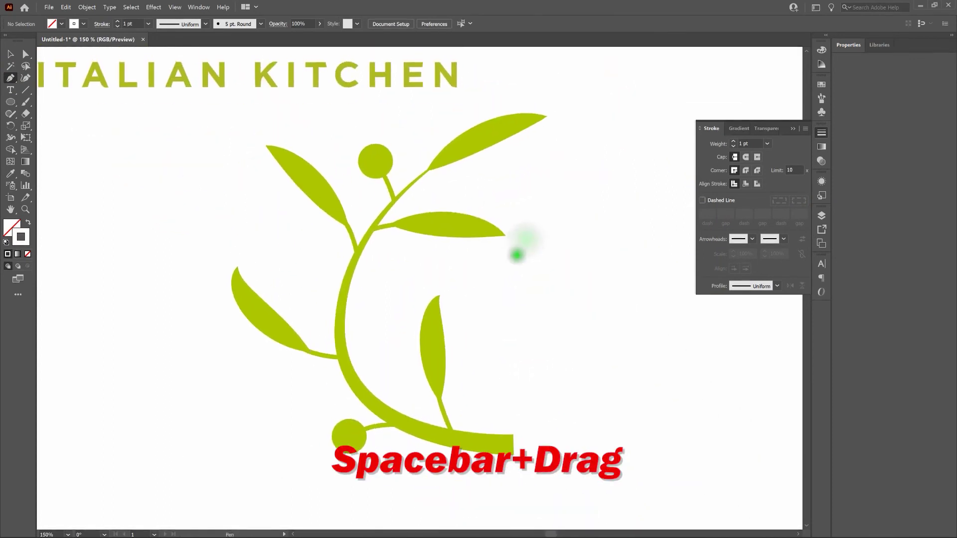
pyautogui.click(436, 368)
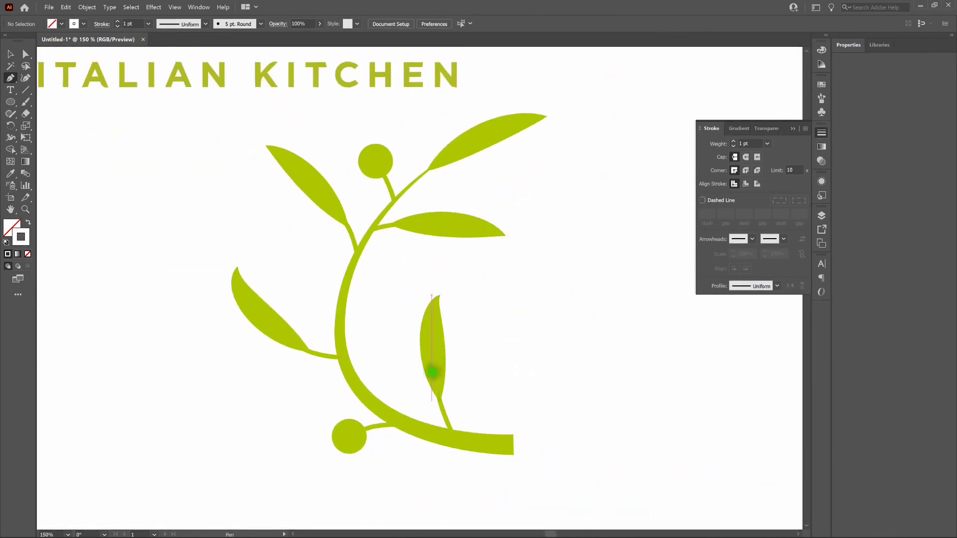
pyautogui.click(434, 369)
pyautogui.click(429, 332)
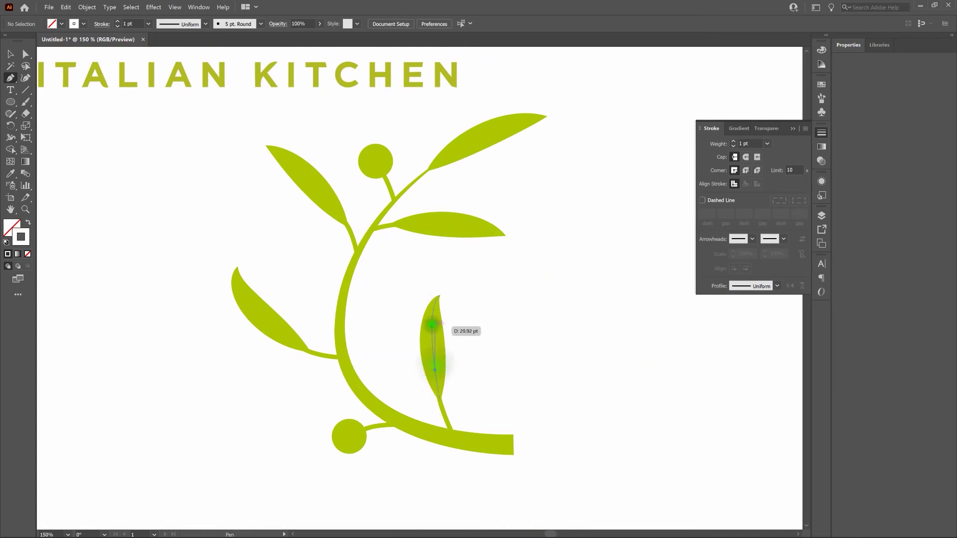
pyautogui.click(432, 317)
pyautogui.click(436, 299)
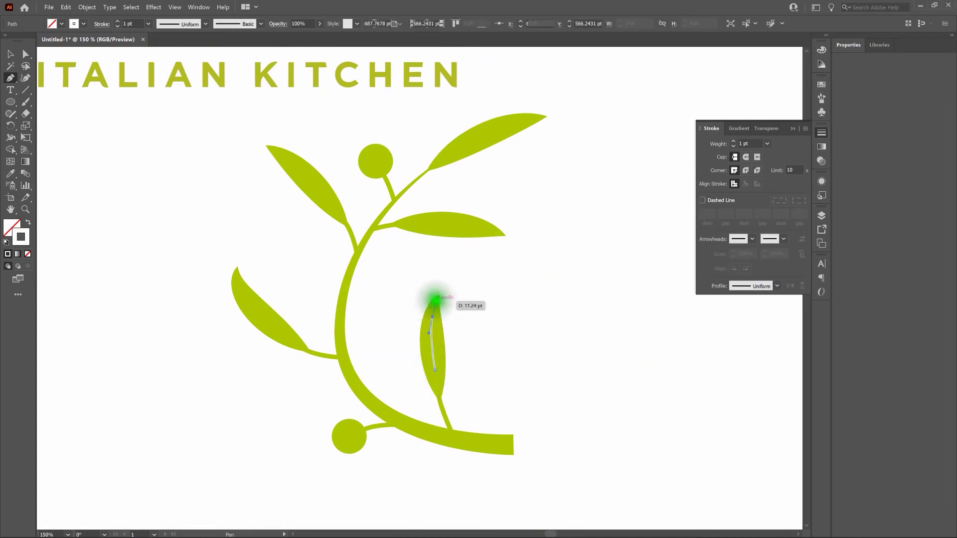
pyautogui.keyDown('ctrl'); pyautogui.click(468, 282); pyautogui.keyUp('ctrl')
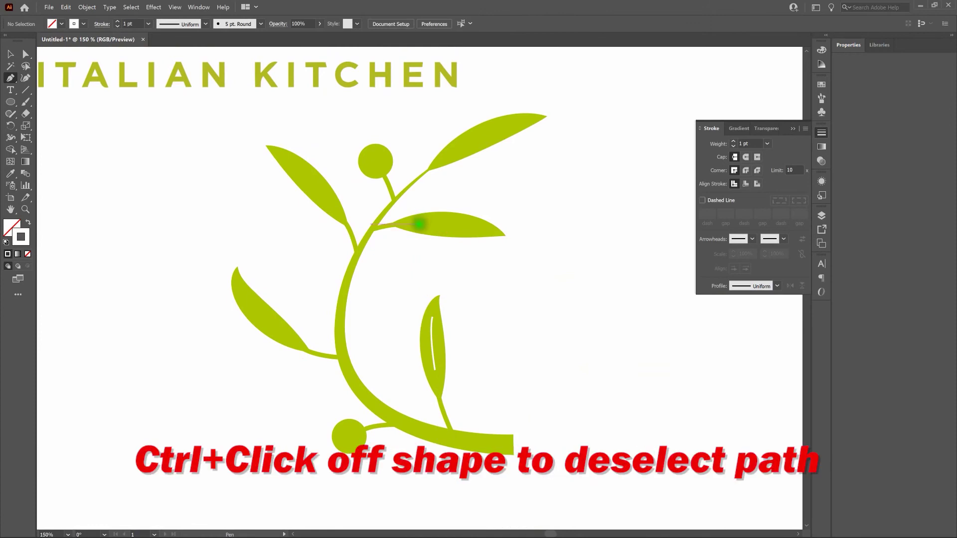
# - Add curved white veins along the middle inner leaf and the leaf at the branch's tip
pyautogui.click(419, 223)
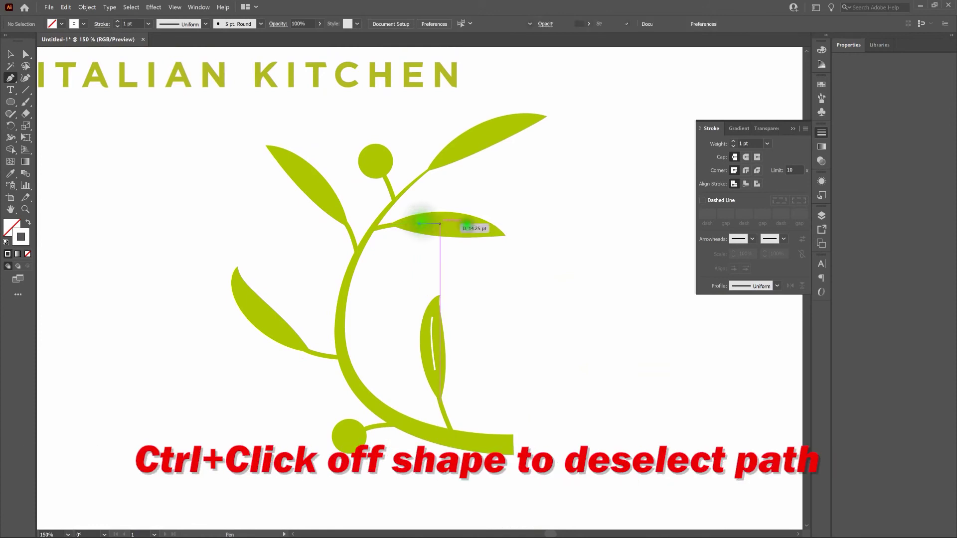
pyautogui.click(491, 230)
pyautogui.keyDown('ctrl'); pyautogui.click(507, 201); pyautogui.keyUp('ctrl')
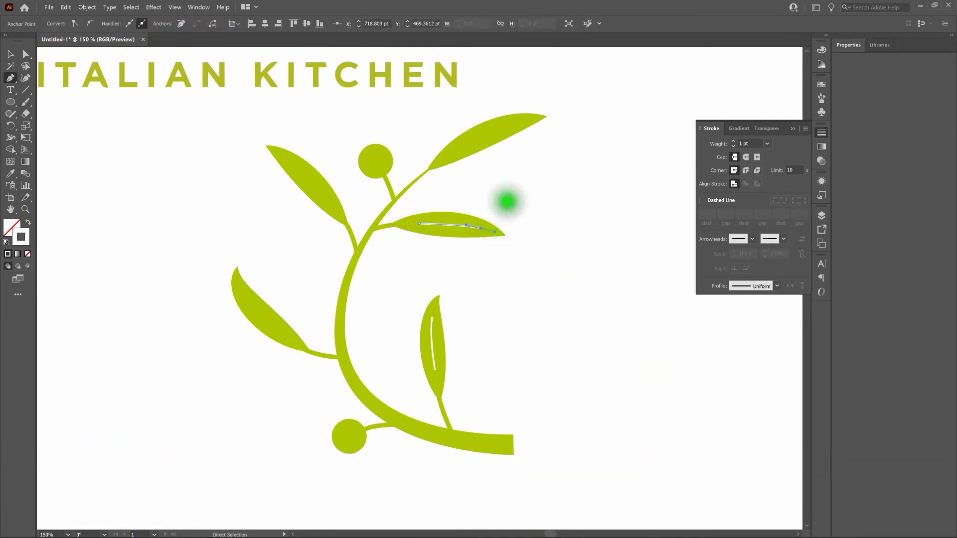
pyautogui.click(452, 152)
pyautogui.moveTo(486, 139); pyautogui.dragTo(553, 118)
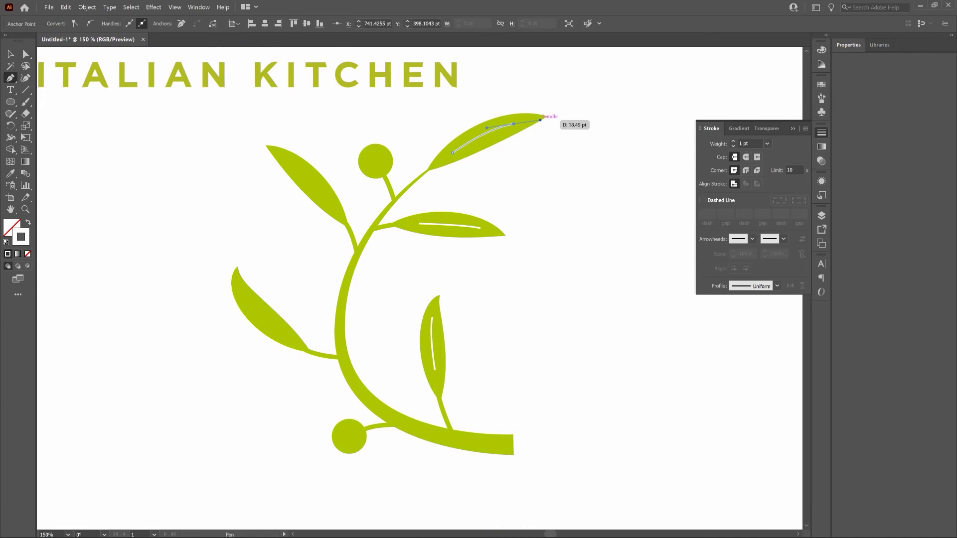
pyautogui.moveTo(553, 117); pyautogui.dragTo(553, 118)
pyautogui.keyDown('ctrl'); pyautogui.click(535, 152); pyautogui.keyUp('ctrl')
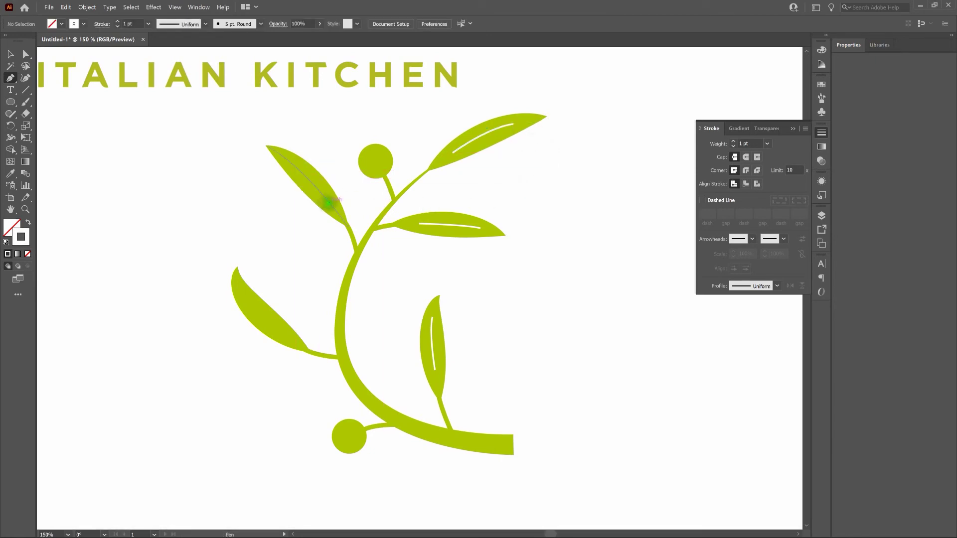
# - Add curved white veins along the upper and lower leaves on the branch's outer side
pyautogui.click(329, 202)
pyautogui.moveTo(266, 145); pyautogui.dragTo(245, 205)
pyautogui.keyDown('ctrl'); pyautogui.click(244, 206); pyautogui.keyUp('ctrl')
pyautogui.moveTo(244, 295); pyautogui.dragTo(302, 342)
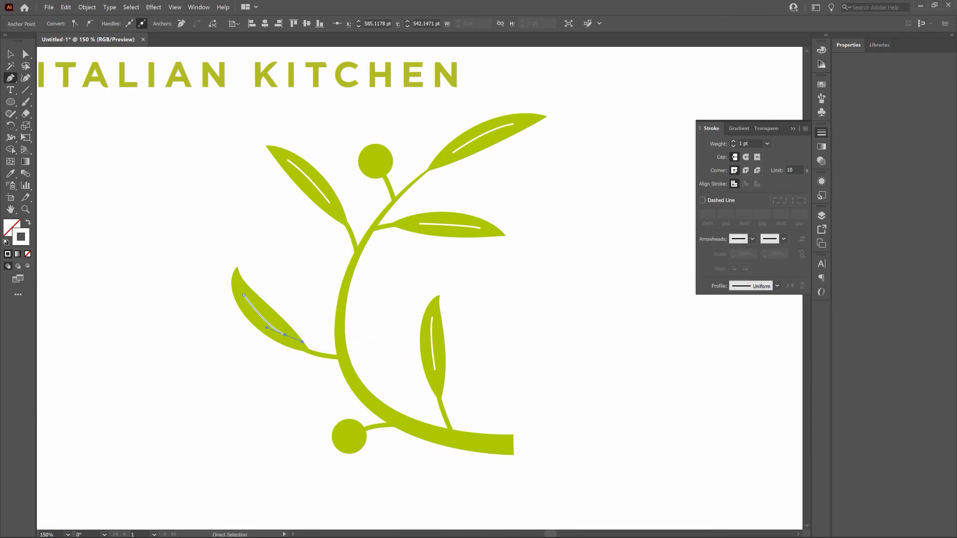
pyautogui.keyDown('ctrl'); pyautogui.click(381, 321); pyautogui.keyUp('ctrl')
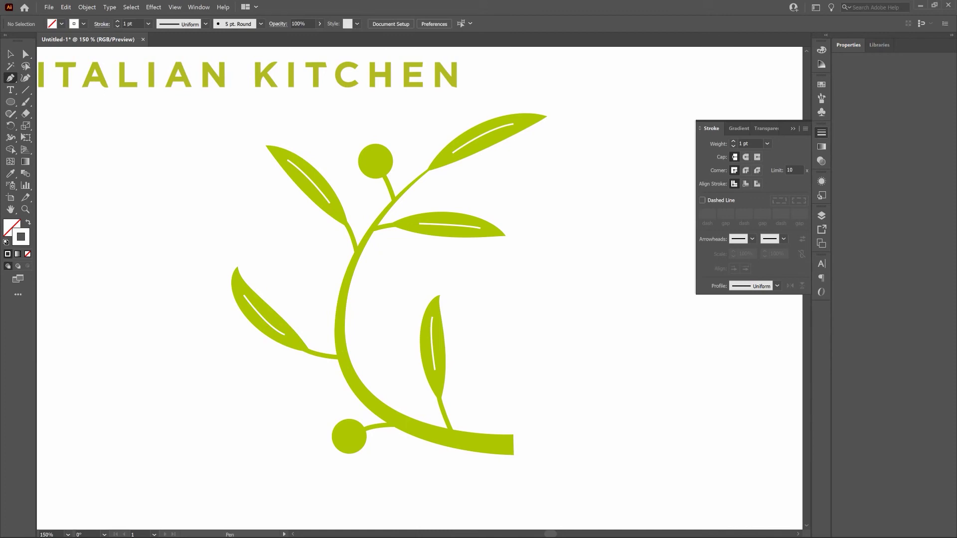
# - Draw a short curved white highlight near the upper-left edge of each of the two olives
pyautogui.moveTo(367, 160); pyautogui.dragTo(384, 150)
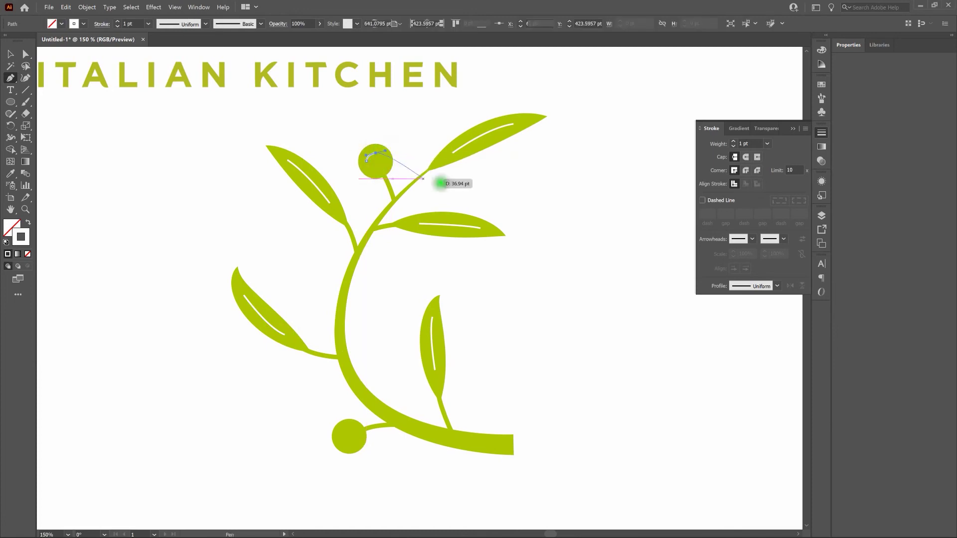
pyautogui.keyDown('ctrl'); pyautogui.click(525, 209); pyautogui.keyUp('ctrl')
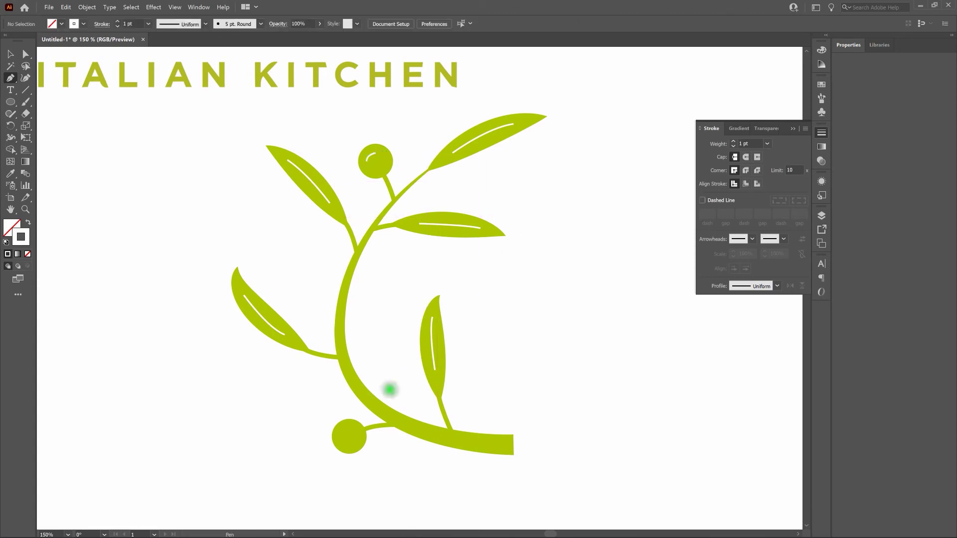
pyautogui.moveTo(340, 436); pyautogui.dragTo(358, 423)
pyautogui.keyDown('ctrl'); pyautogui.click(310, 396); pyautogui.keyUp('ctrl')
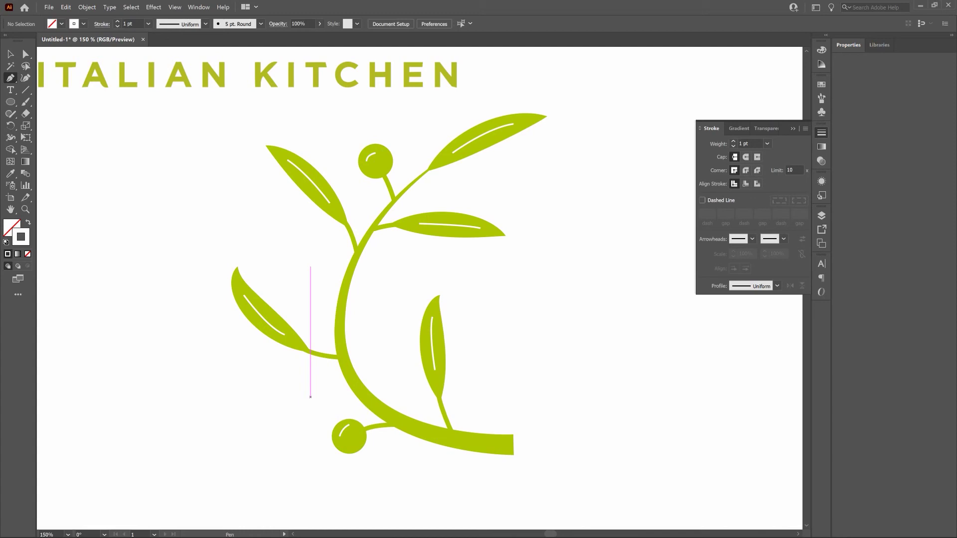
# - Set the stroke weight of all white leaf veins and olive highlights to 5 pt
pyautogui.press('v')
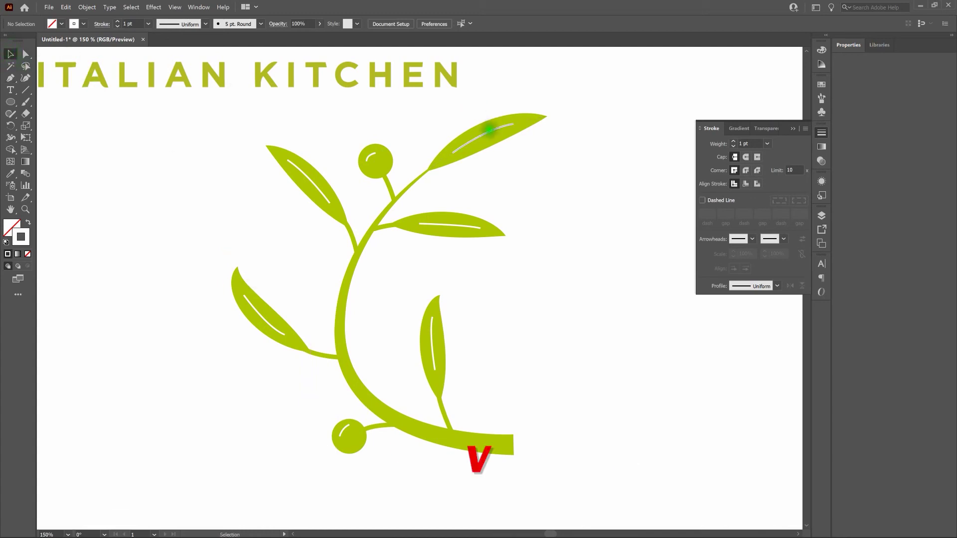
pyautogui.click(487, 131)
pyautogui.keyDown('shift'); pyautogui.click(459, 224); pyautogui.keyUp('shift')
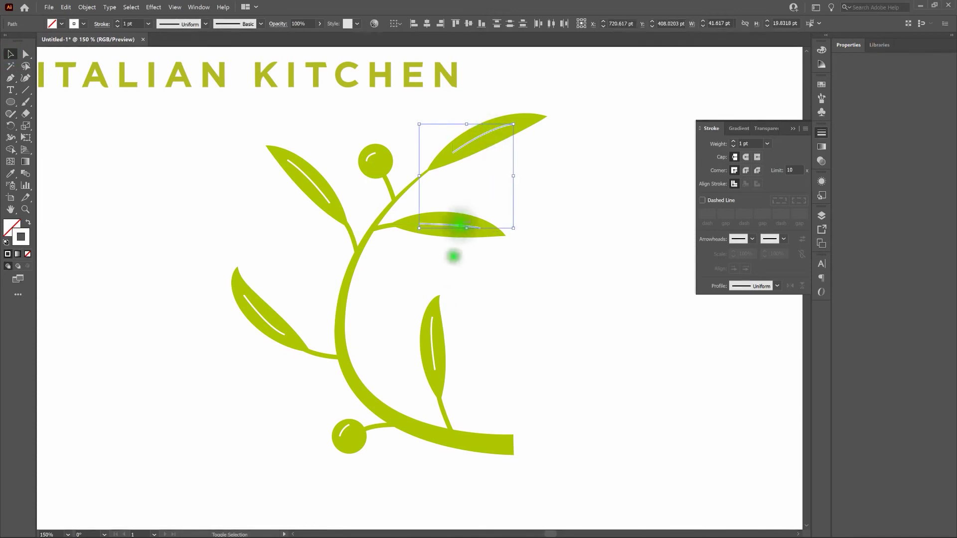
pyautogui.keyDown('shift'); pyautogui.click(431, 321); pyautogui.keyUp('shift')
pyautogui.keyDown('shift'); pyautogui.click(371, 156); pyautogui.keyUp('shift')
pyautogui.keyDown('shift'); pyautogui.click(316, 192); pyautogui.keyUp('shift')
pyautogui.keyDown('shift'); pyautogui.click(345, 430); pyautogui.keyUp('shift')
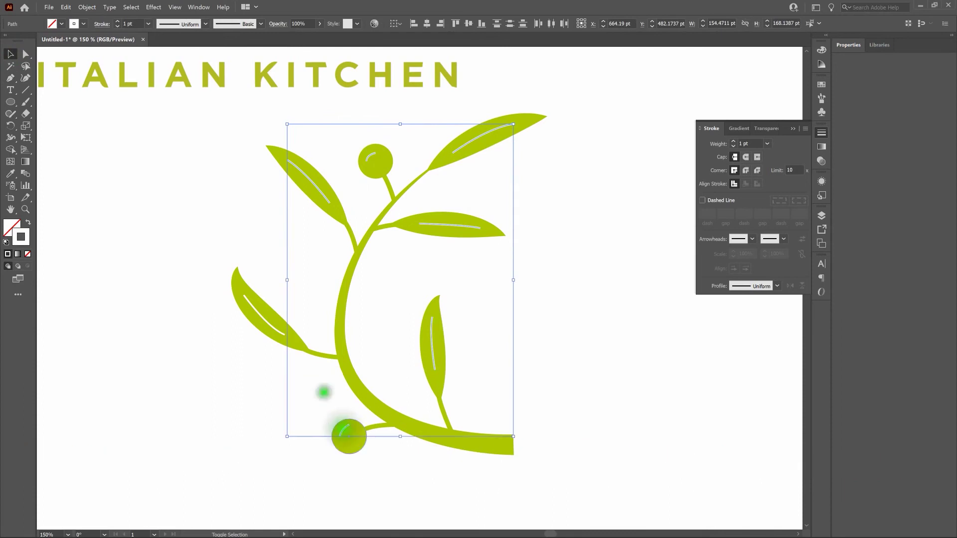
pyautogui.keyDown('shift'); pyautogui.click(278, 330); pyautogui.keyUp('shift')
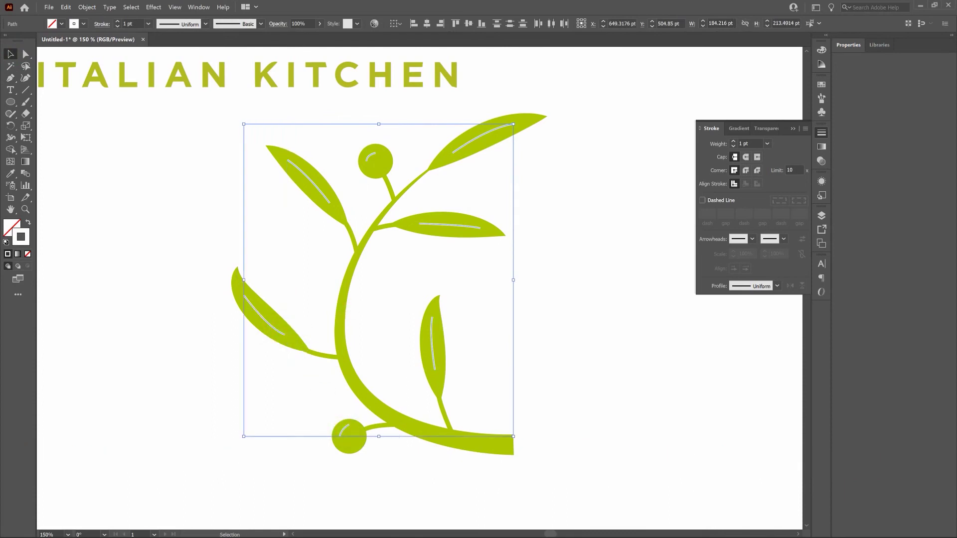
pyautogui.click(733, 144)
pyautogui.click(734, 142)
pyautogui.click(733, 142)
pyautogui.click(733, 142)
pyautogui.click(733, 142)
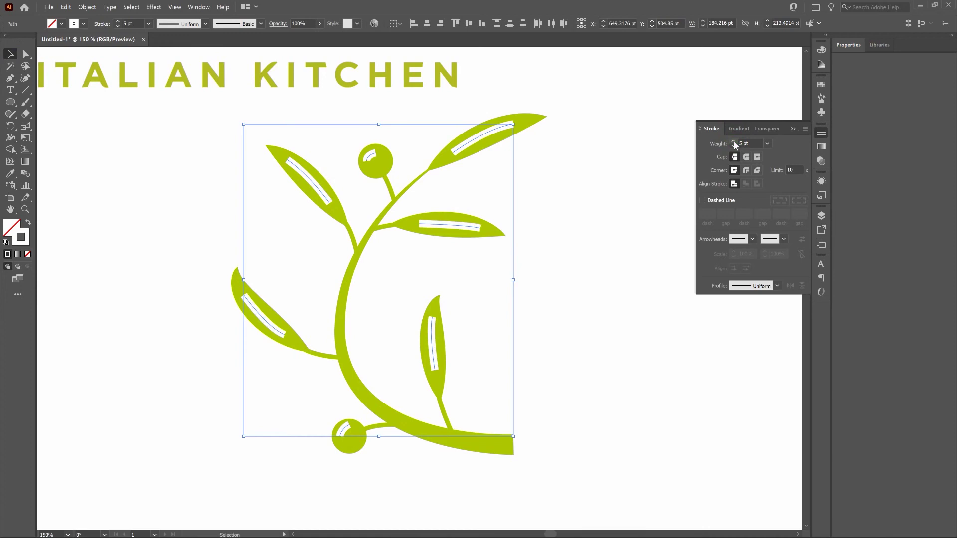
# - Give the white vein and highlight strokes the lens-shaped width profile that tapers at both ends
pyautogui.click(777, 286)
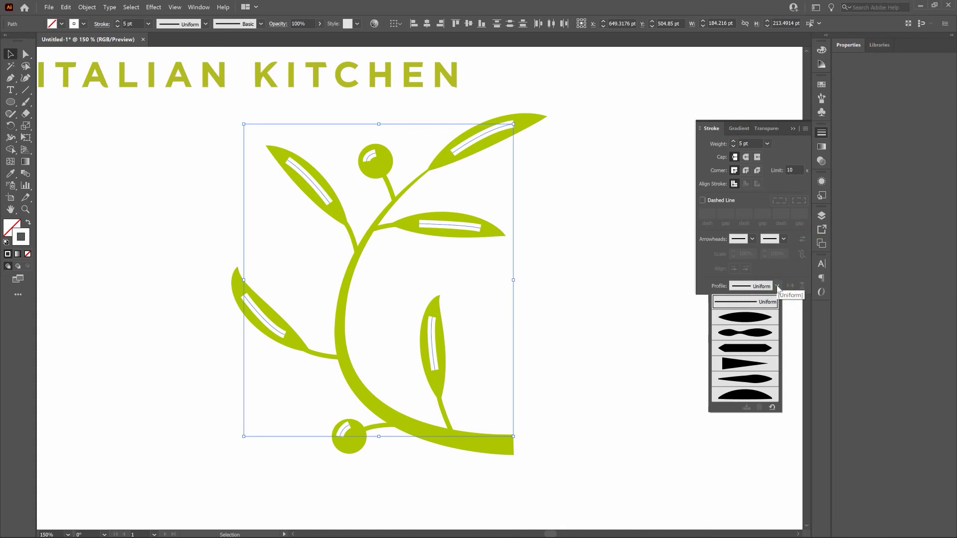
pyautogui.click(750, 322)
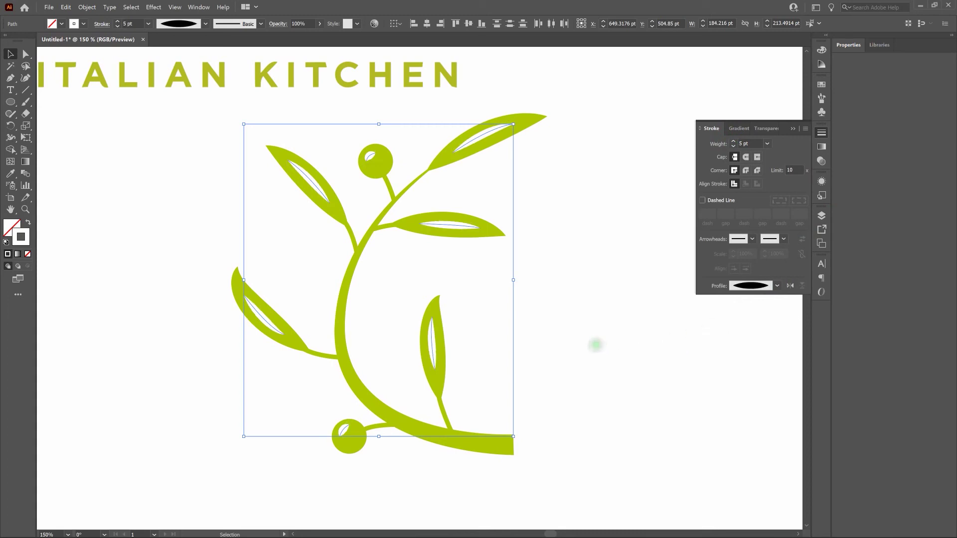
pyautogui.click(595, 344)
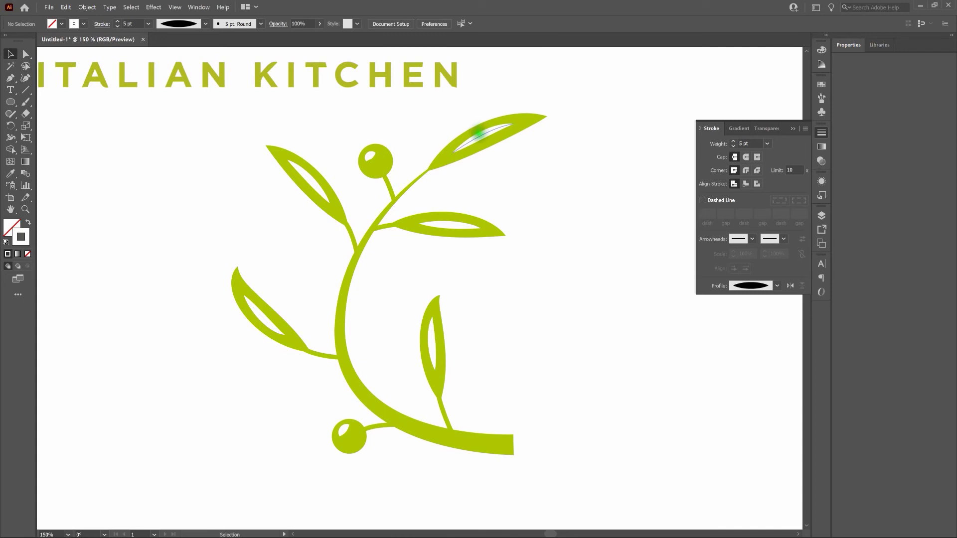
# - Reduce the stroke weight of all white leaf veins and olive highlights to 4 pt
pyautogui.click(481, 134)
pyautogui.keyDown('shift'); pyautogui.click(446, 223); pyautogui.keyUp('shift')
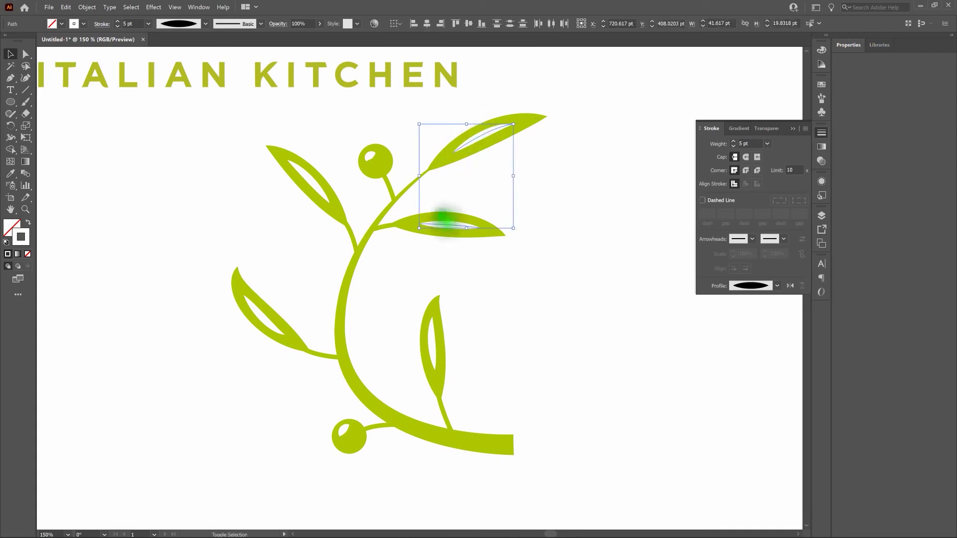
pyautogui.keyDown('shift'); pyautogui.click(370, 157); pyautogui.keyUp('shift')
pyautogui.keyDown('shift'); pyautogui.click(316, 187); pyautogui.keyUp('shift')
pyautogui.keyDown('shift'); pyautogui.click(264, 313); pyautogui.keyUp('shift')
pyautogui.keyDown('shift'); pyautogui.click(431, 351); pyautogui.keyUp('shift')
pyautogui.keyDown('shift'); pyautogui.click(342, 430); pyautogui.keyUp('shift')
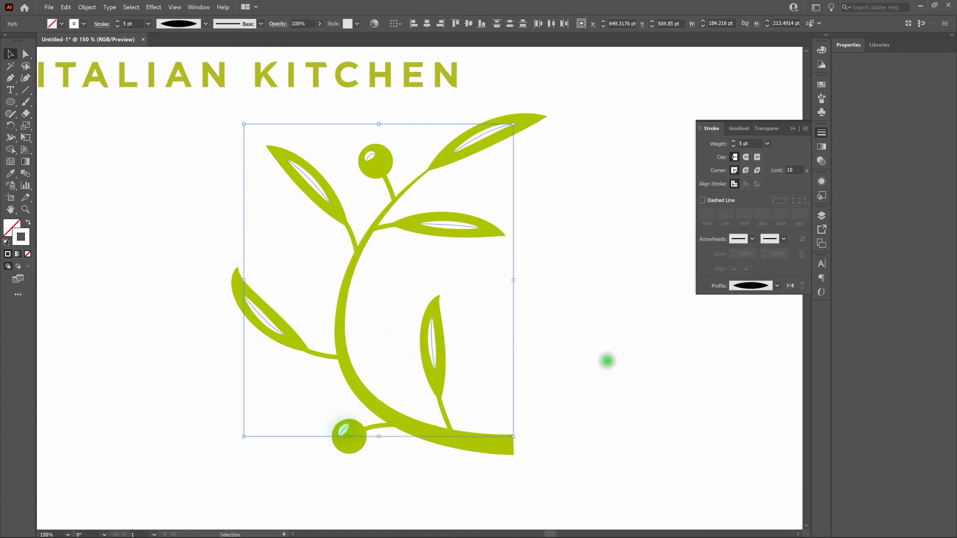
pyautogui.click(733, 146)
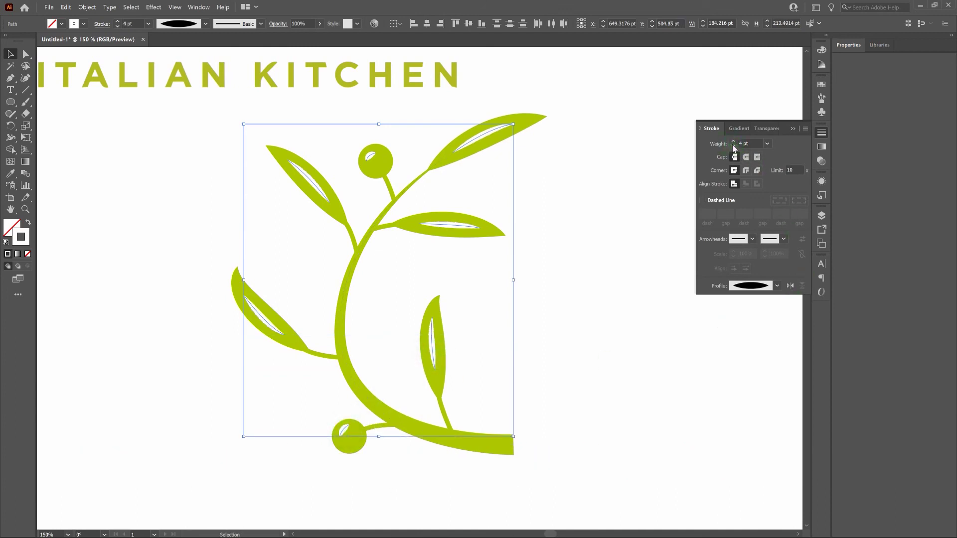
pyautogui.click(598, 209)
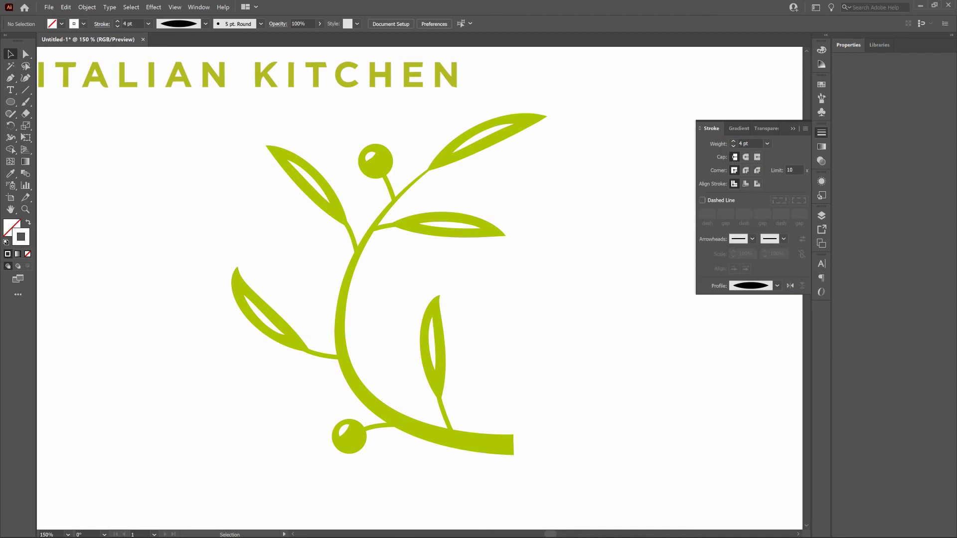
# - Expand the appearance of the whole olive branch, including its veins and highlights, and expand its fills and strokes into shapes
pyautogui.moveTo(168, 93); pyautogui.dragTo(661, 510)
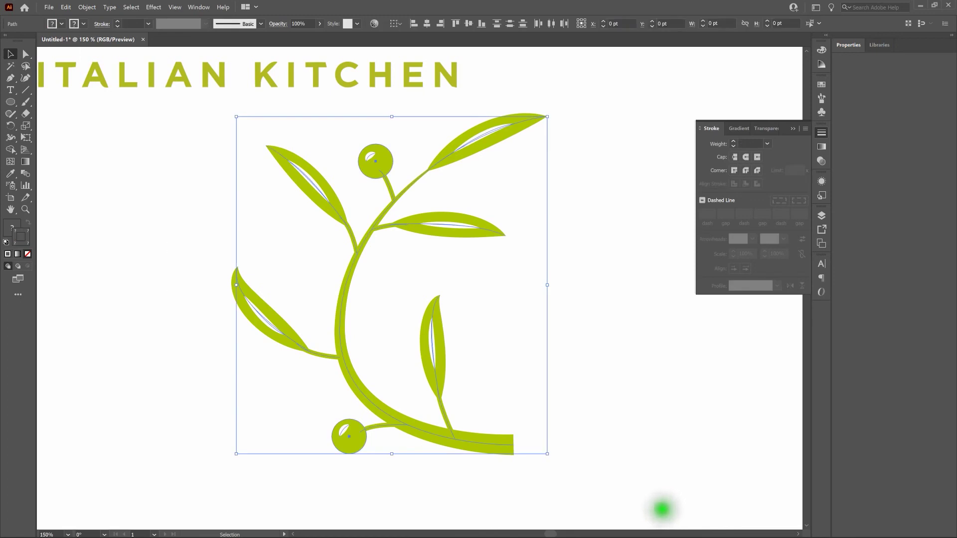
pyautogui.click(87, 7)
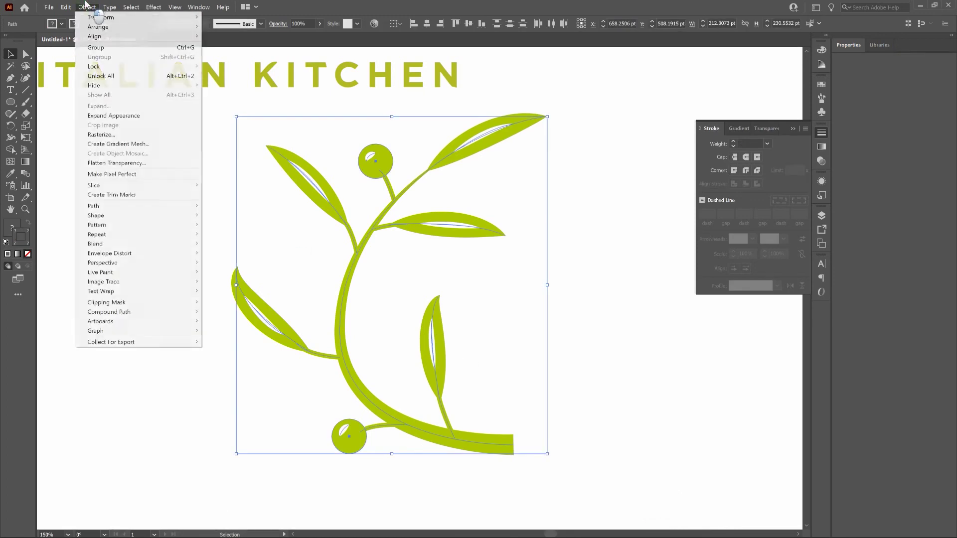
pyautogui.click(121, 116)
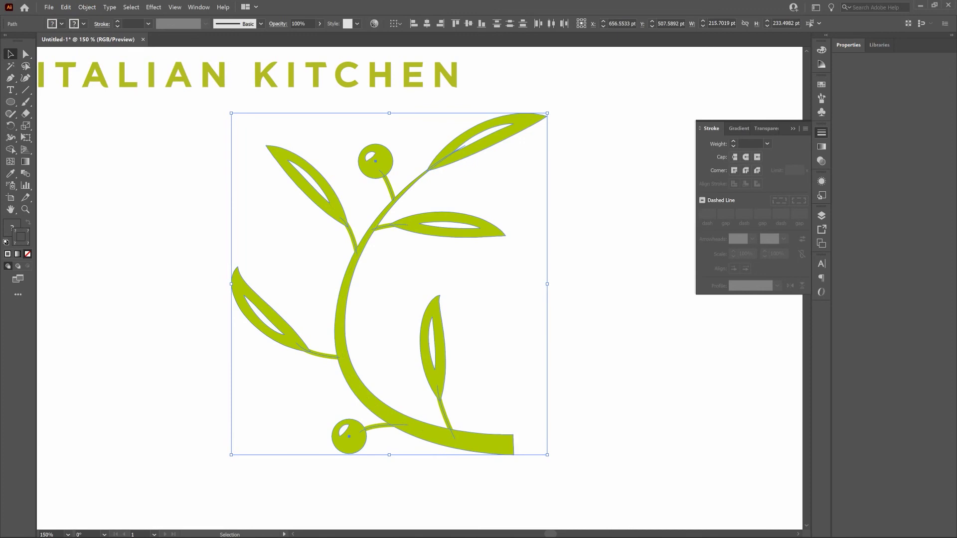
pyautogui.click(87, 7)
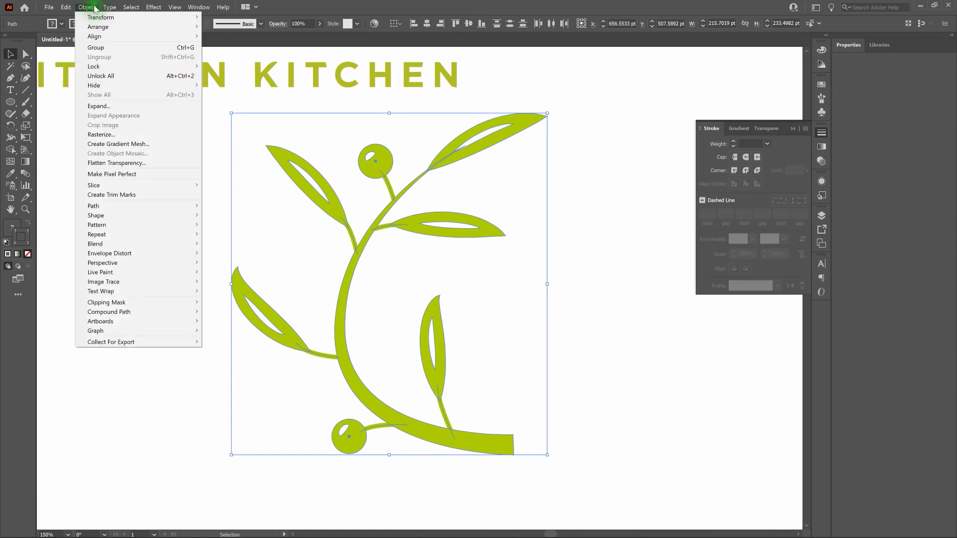
pyautogui.click(119, 110)
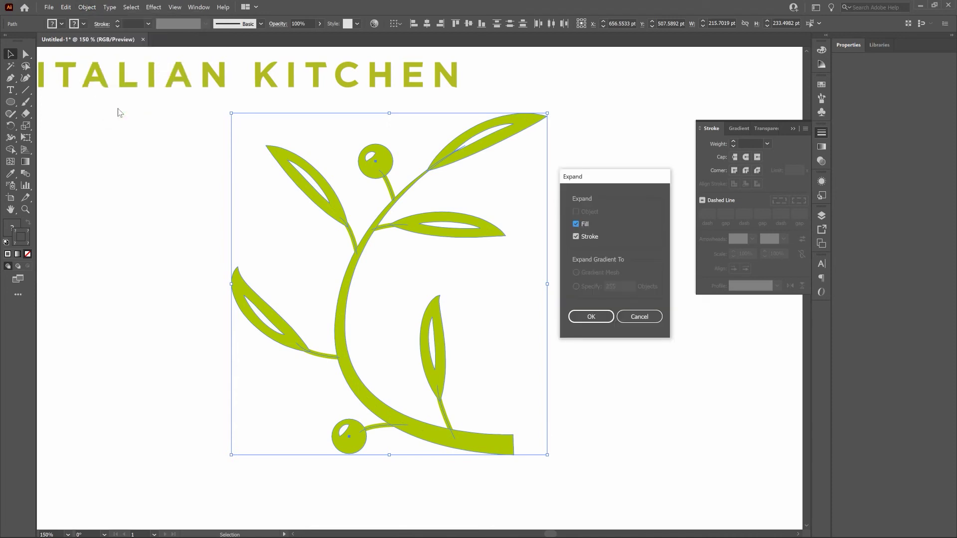
pyautogui.click(587, 317)
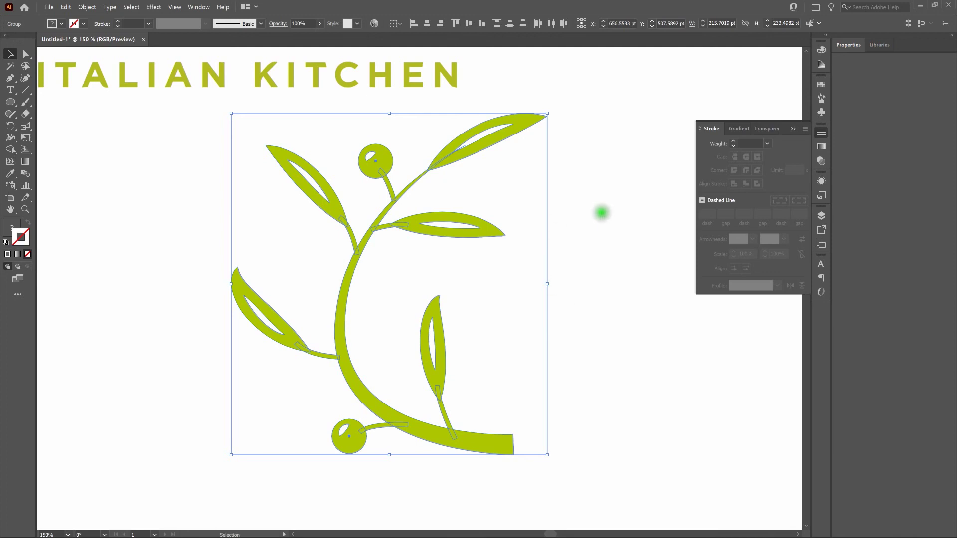
pyautogui.click(601, 212)
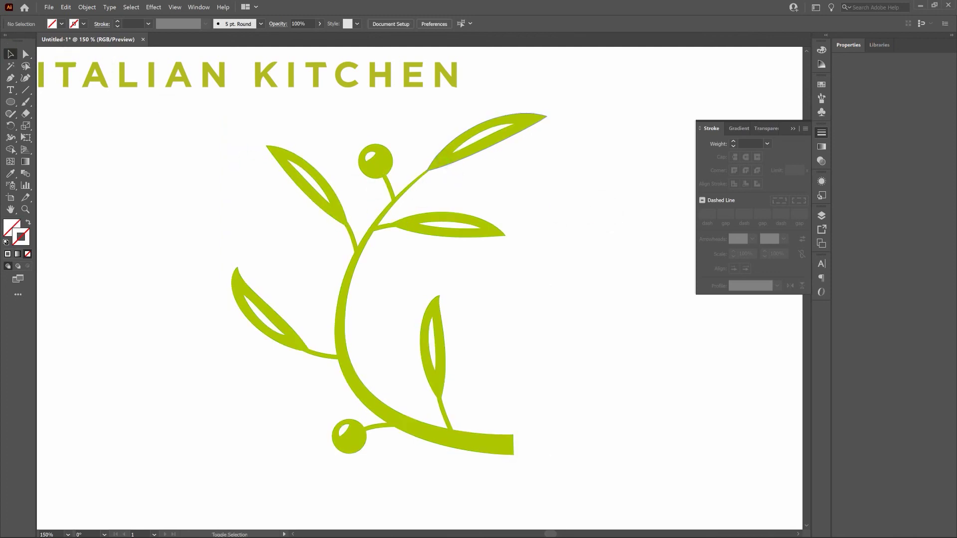
# - Unite all green stem, twig, leaf and olive shapes into one shape with Pathfinder, leaving out the white veins and highlights
pyautogui.click(438, 161)
pyautogui.keyDown('shift'); pyautogui.click(375, 161); pyautogui.keyUp('shift')
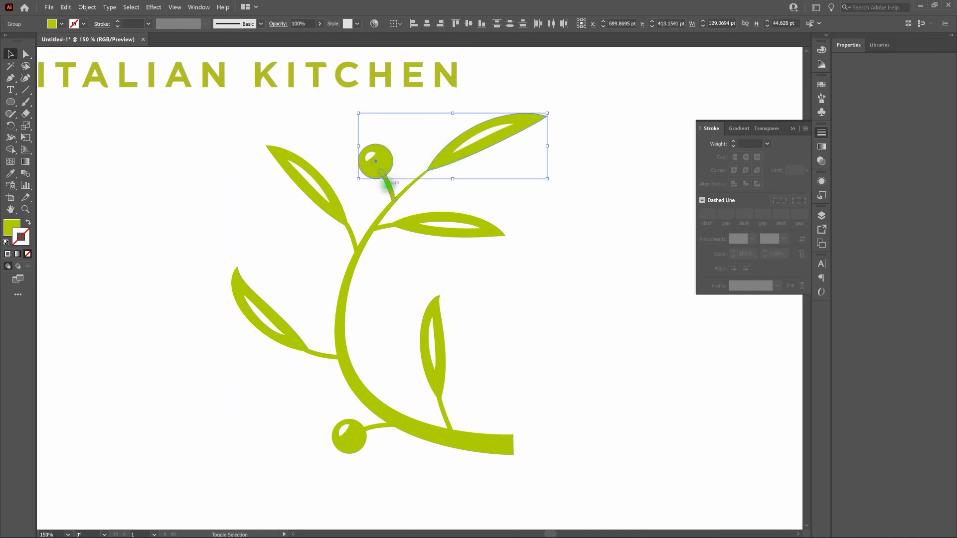
pyautogui.keyDown('shift'); pyautogui.click(385, 228); pyautogui.keyUp('shift')
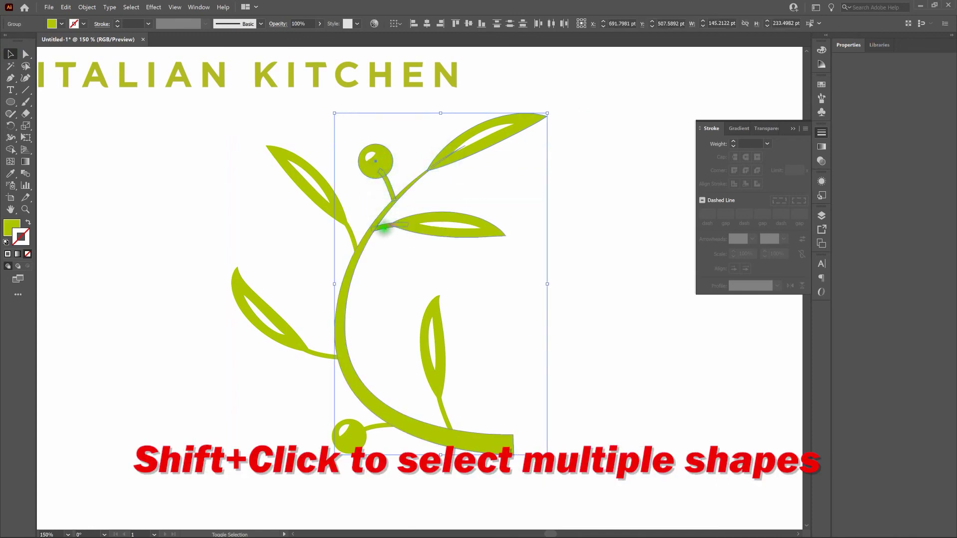
pyautogui.keyDown('shift'); pyautogui.click(303, 193); pyautogui.keyUp('shift')
pyautogui.keyDown('shift'); pyautogui.click(311, 350); pyautogui.keyUp('shift')
pyautogui.keyDown('shift'); pyautogui.click(311, 350); pyautogui.keyUp('shift')
pyautogui.keyDown('shift'); pyautogui.click(249, 295); pyautogui.keyUp('shift')
pyautogui.keyDown('shift'); pyautogui.click(368, 428); pyautogui.keyUp('shift')
pyautogui.keyDown('shift'); pyautogui.click(452, 427); pyautogui.keyUp('shift')
pyautogui.keyDown('shift'); pyautogui.click(437, 395); pyautogui.keyUp('shift')
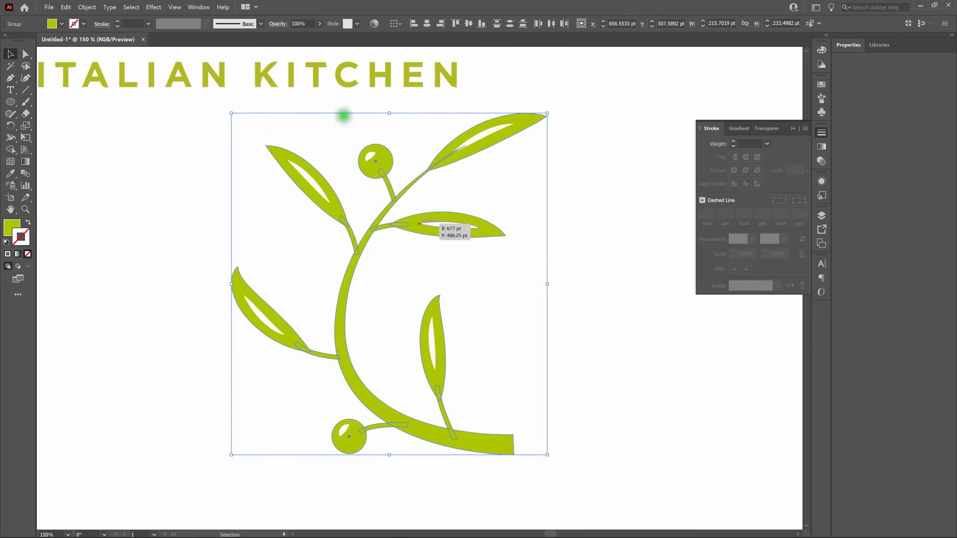
pyautogui.click(199, 6)
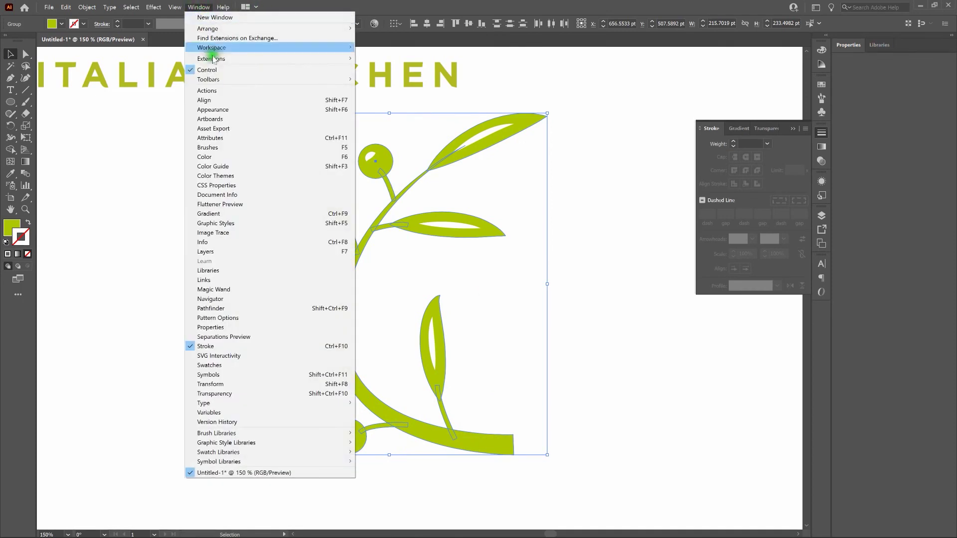
pyautogui.click(270, 309)
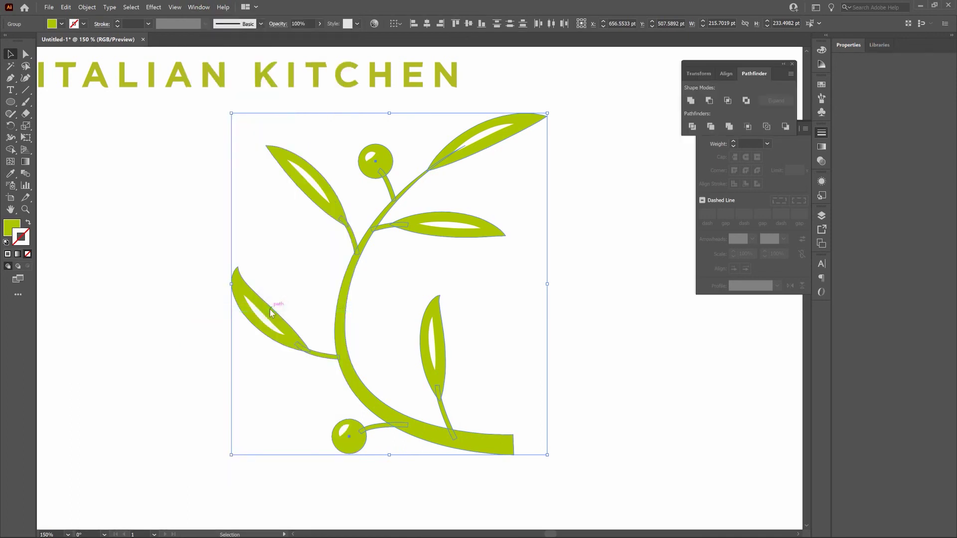
pyautogui.click(691, 101)
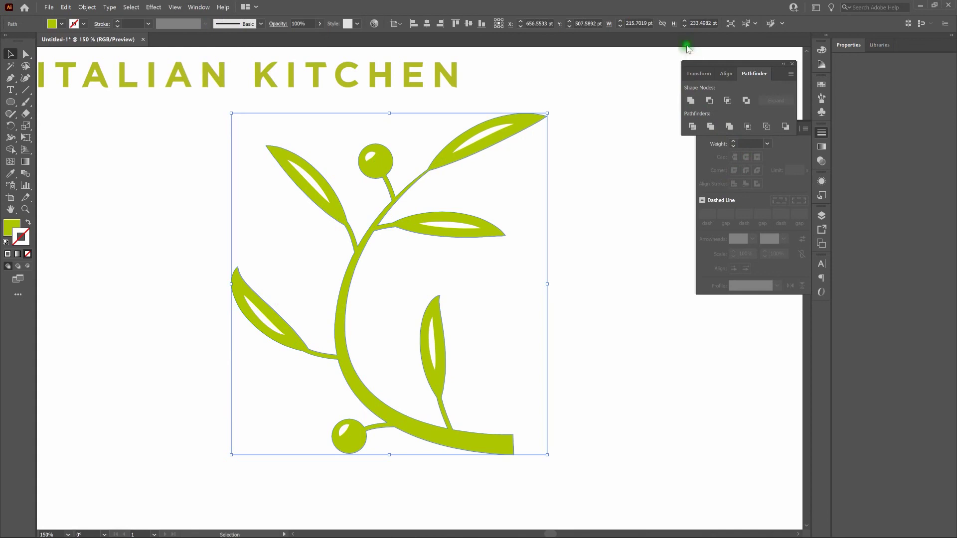
pyautogui.click(611, 125)
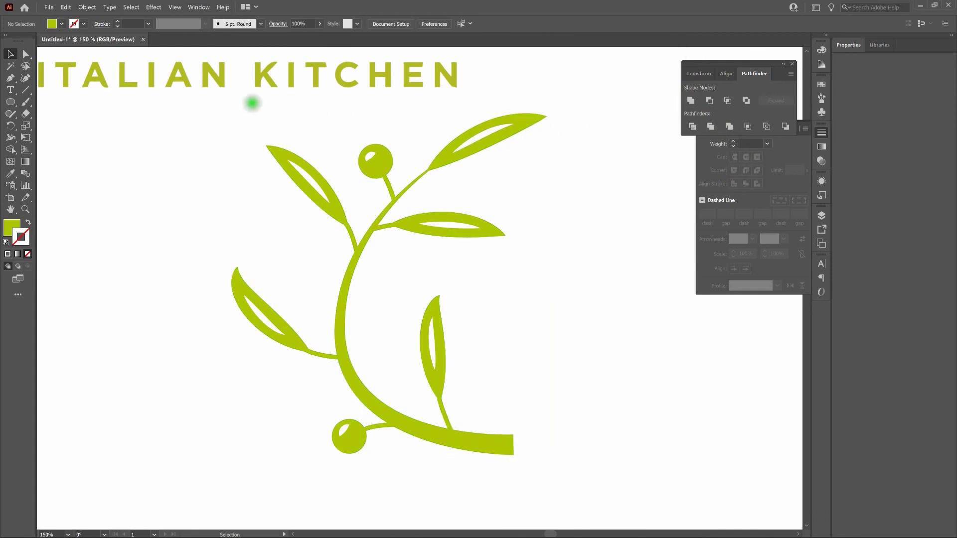
# - Unite all the white vein and highlight shapes with Pathfinder, excluding the green branch shape
pyautogui.moveTo(188, 99); pyautogui.dragTo(607, 482)
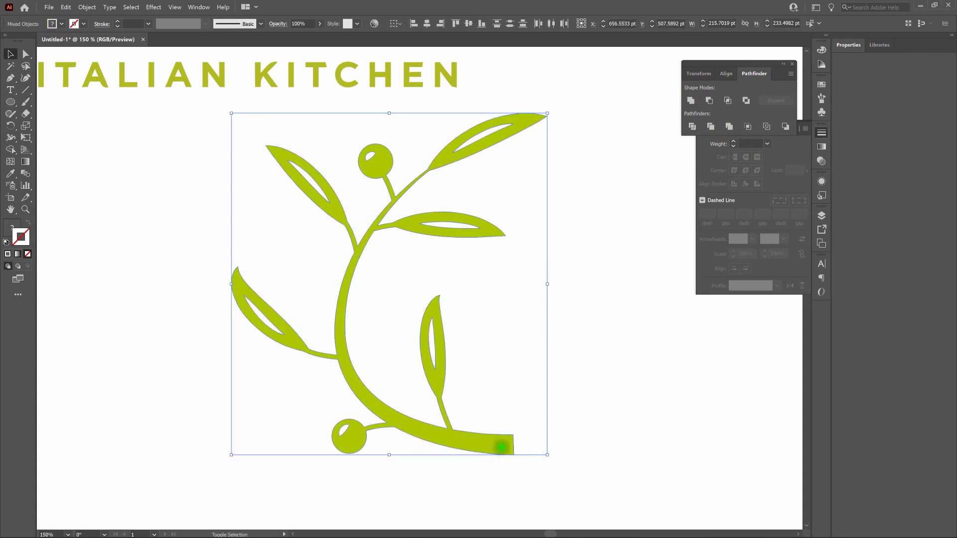
pyautogui.keyDown('shift'); pyautogui.click(491, 442); pyautogui.keyUp('shift')
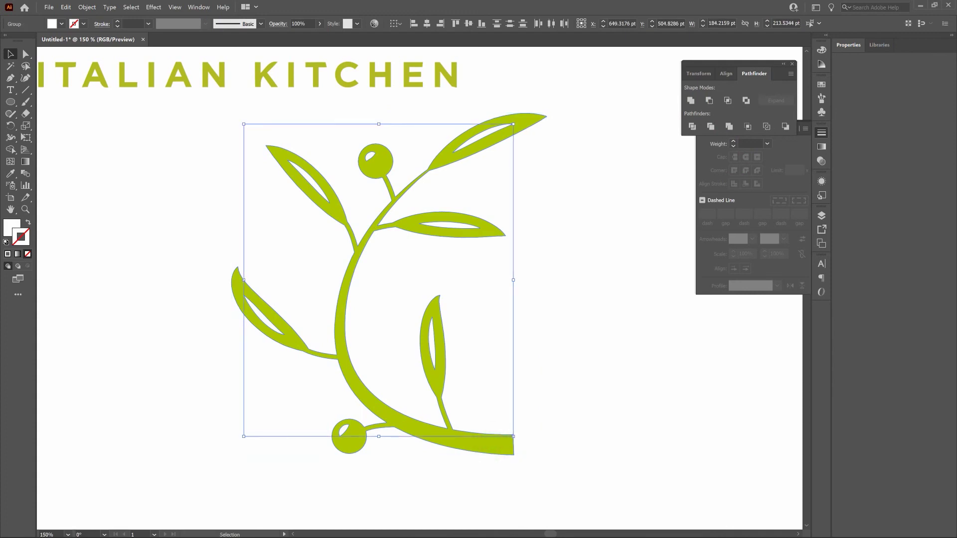
pyautogui.click(690, 101)
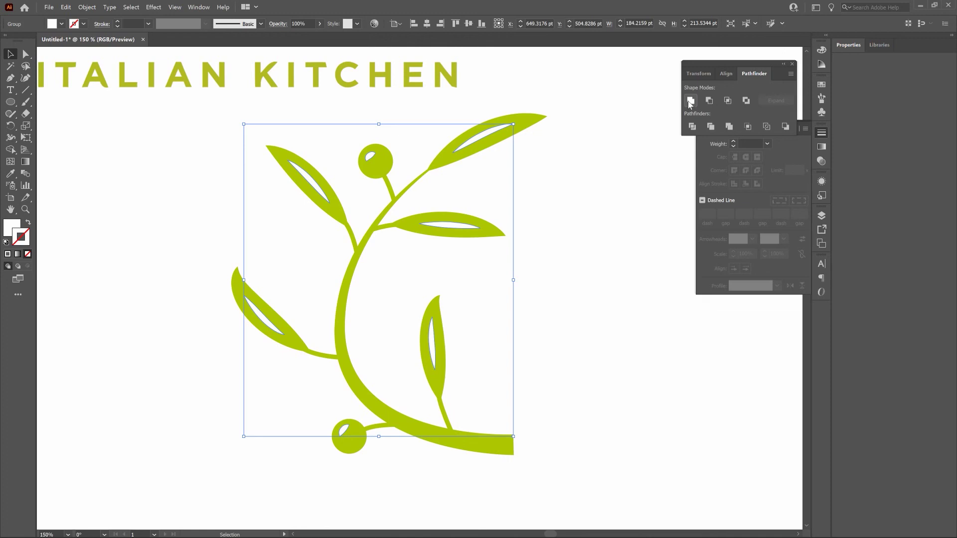
pyautogui.click(617, 169)
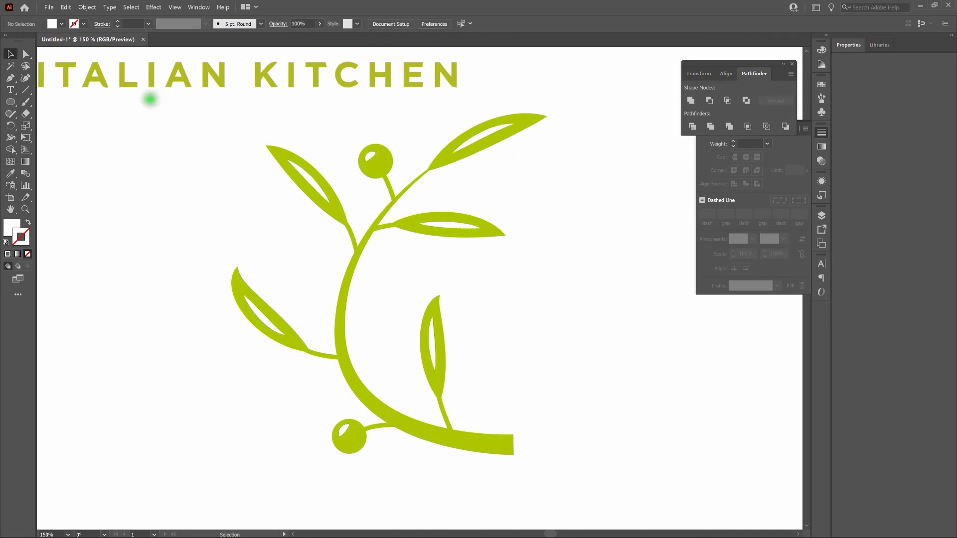
# - Group the green branch shape together with its white veins and highlights
pyautogui.moveTo(150, 100); pyautogui.dragTo(646, 509)
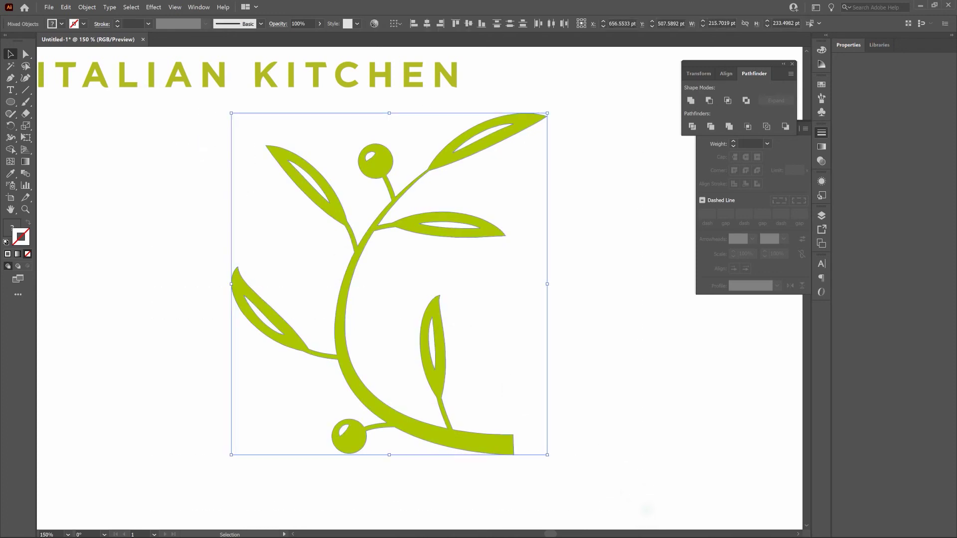
pyautogui.click(92, 7)
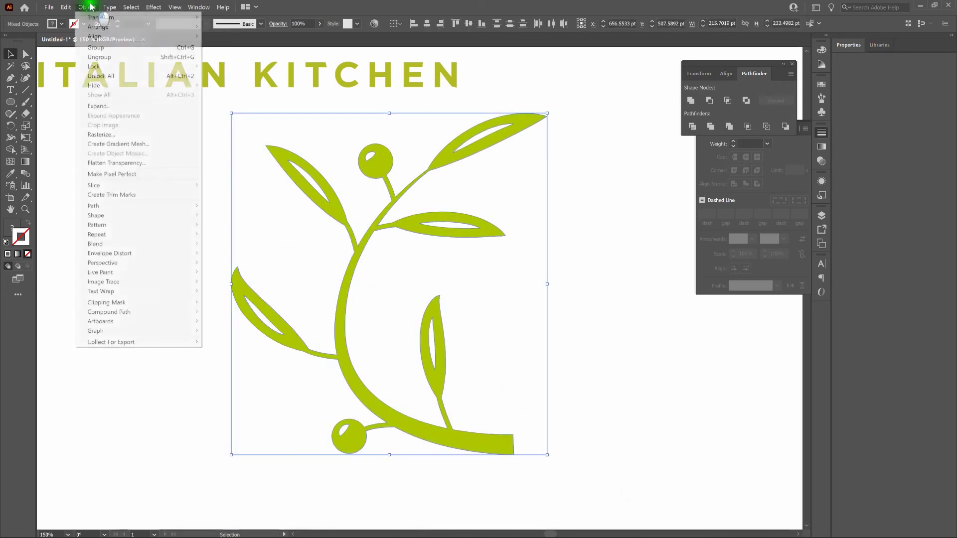
pyautogui.click(100, 44)
pyautogui.click(140, 142)
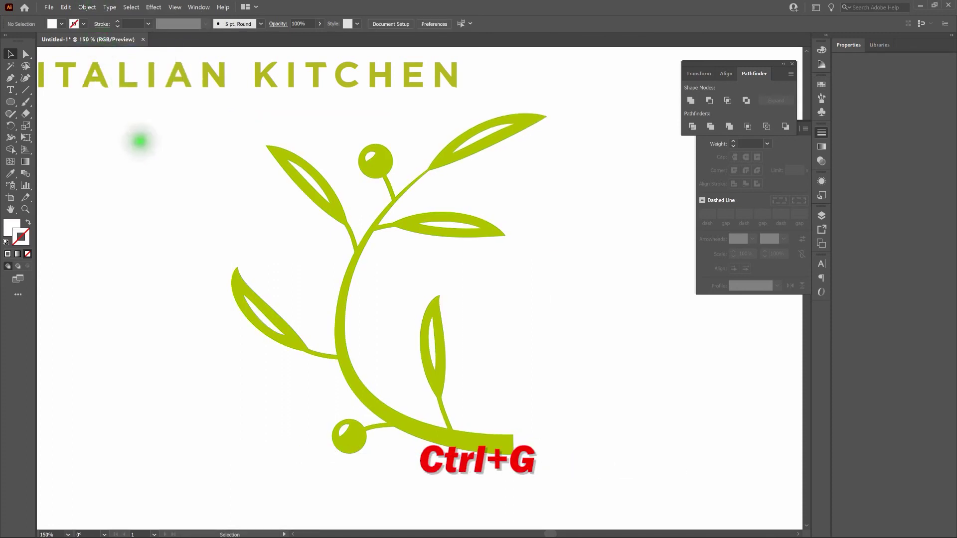
# - Center the grouped olive branch vertically and horizontally on the artboard
pyautogui.hotkey('ctrl', '0')
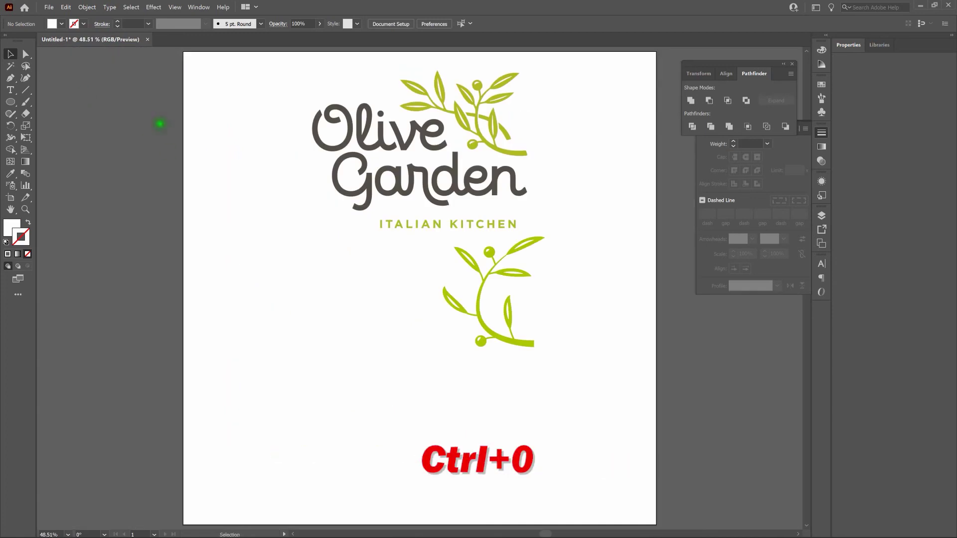
pyautogui.click(534, 236)
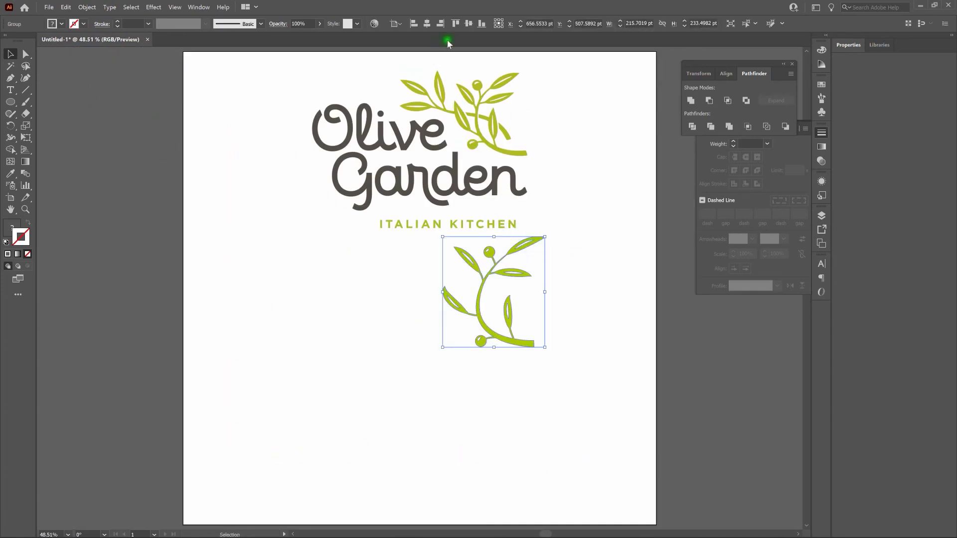
pyautogui.click(469, 25)
pyautogui.click(427, 24)
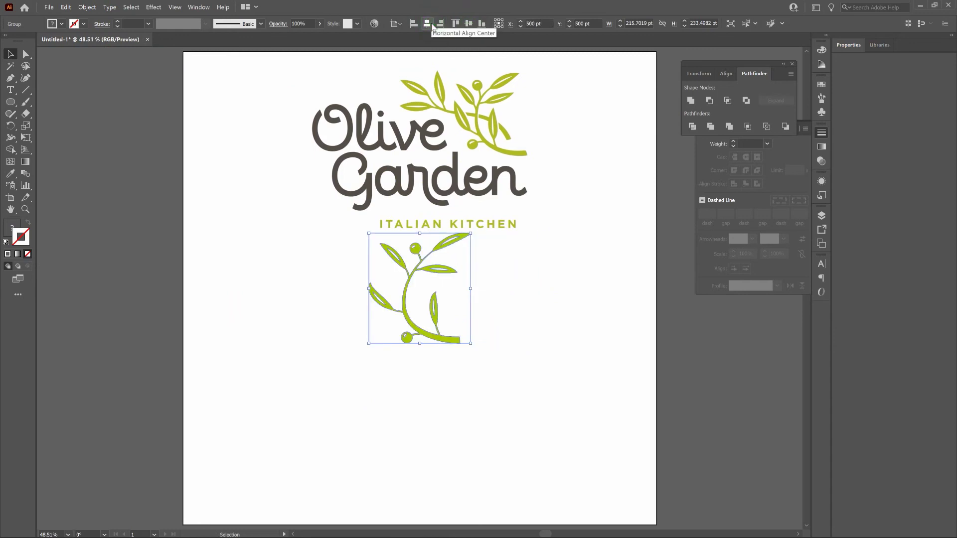
pyautogui.click(290, 252)
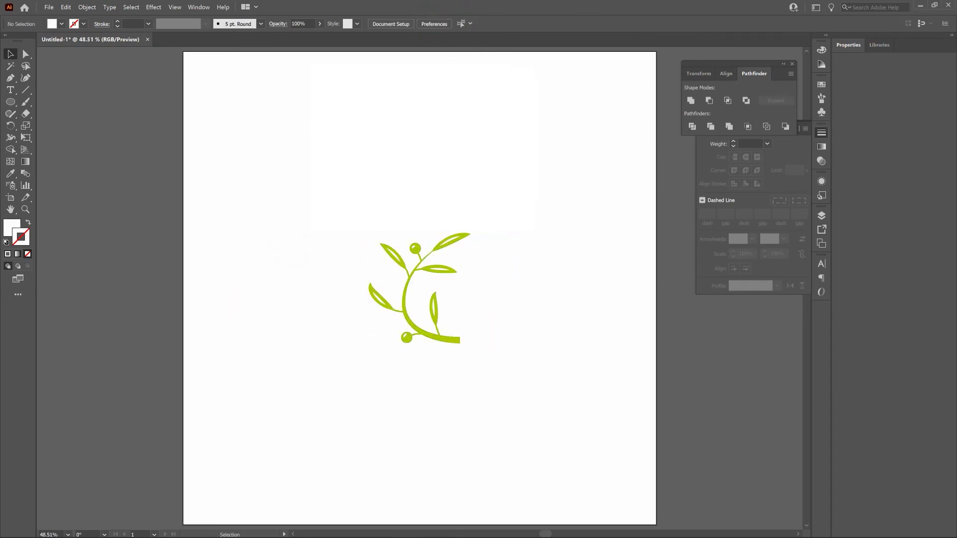